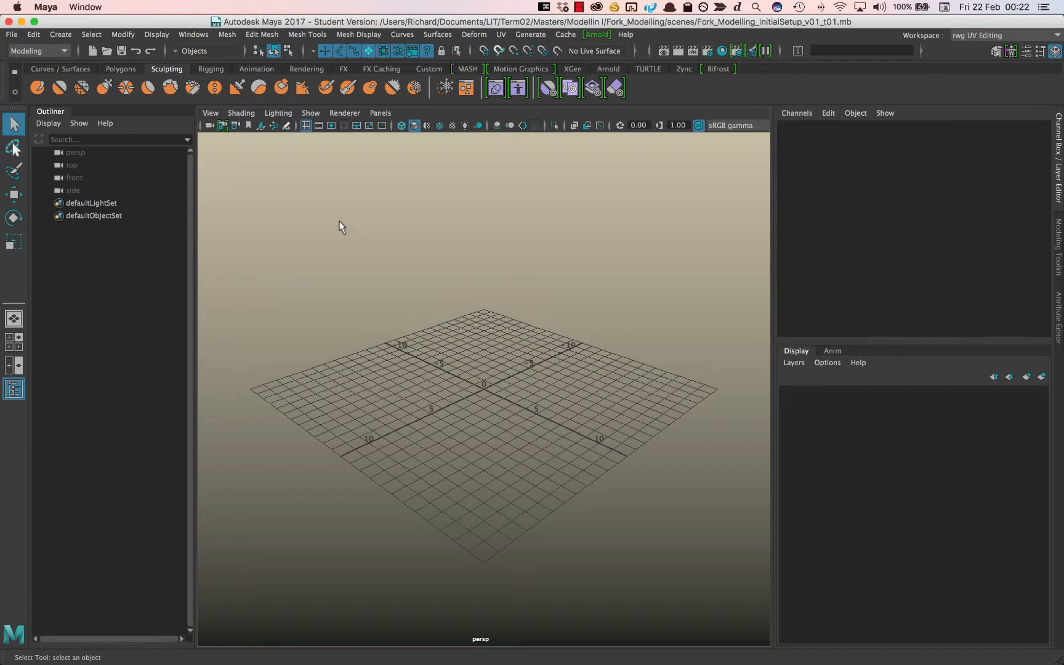
click(59, 35)
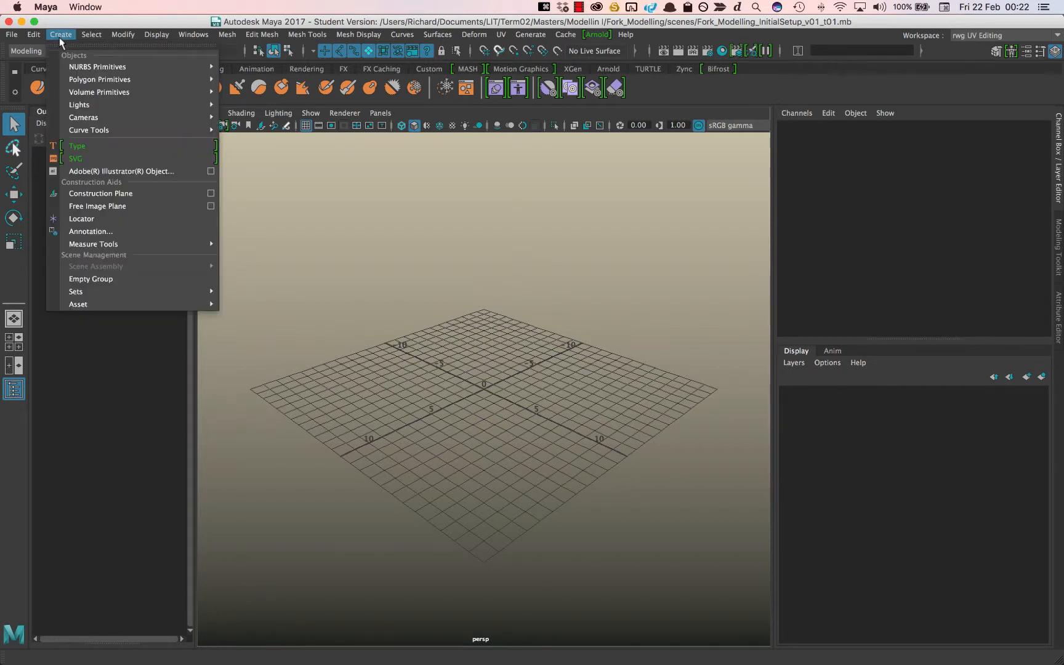
click(114, 213)
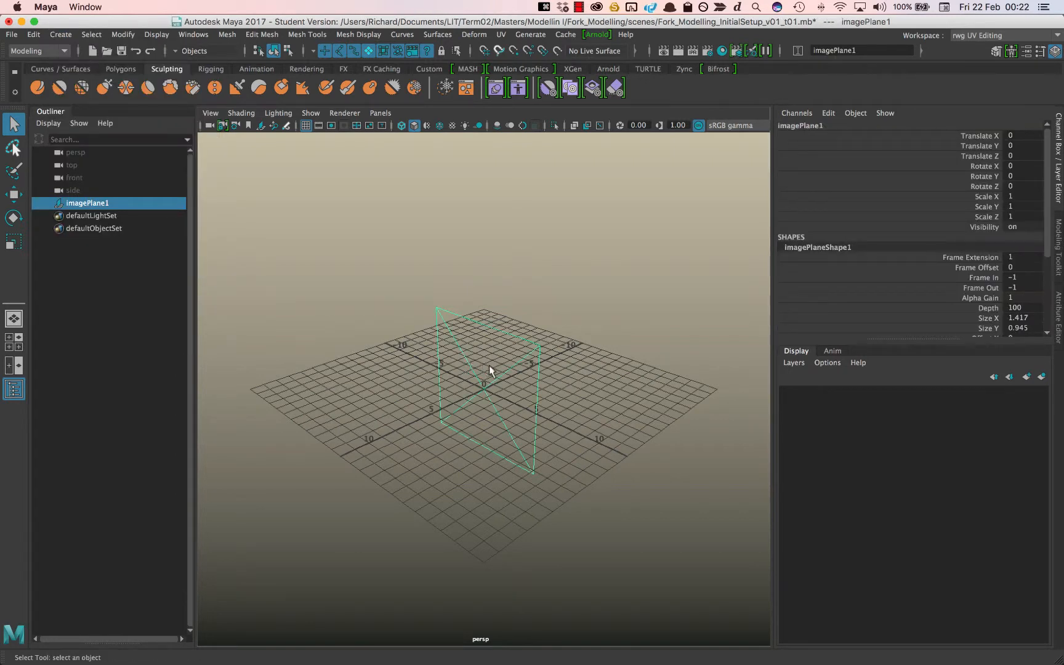
alt+drag(561, 377, 468, 373)
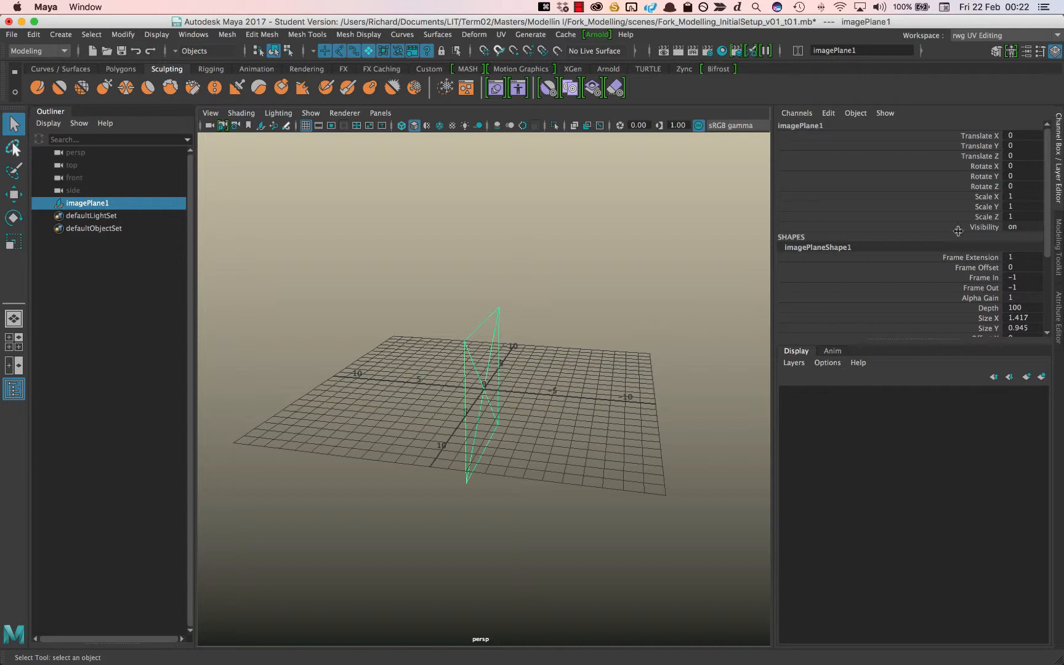
Display the Attribute Editor in place of the Channel Box
click(1058, 324)
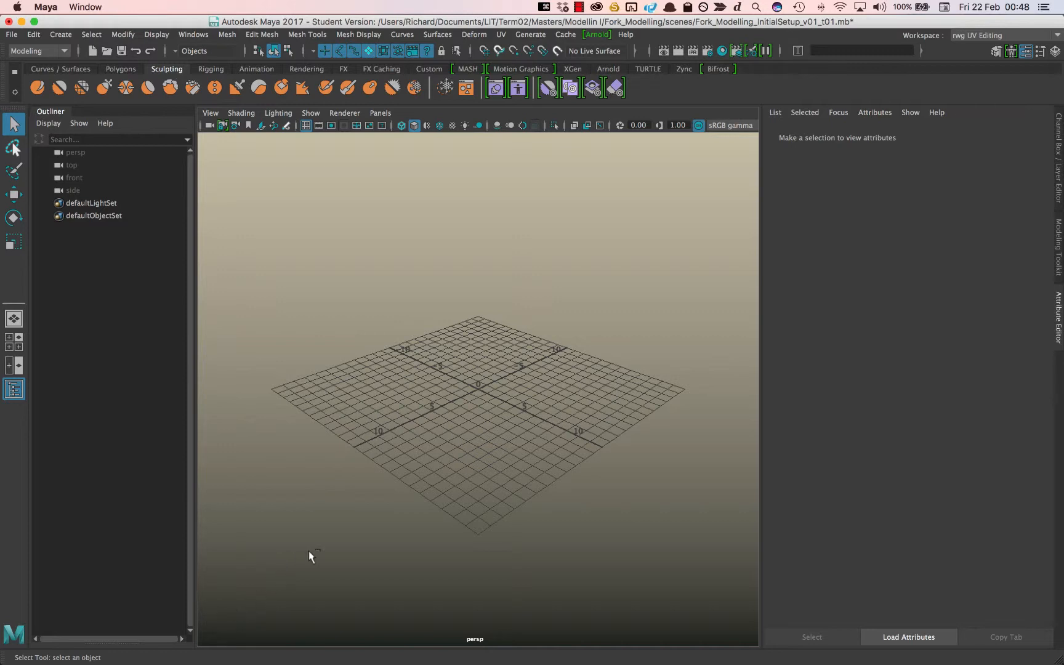
key(ctrl+a)
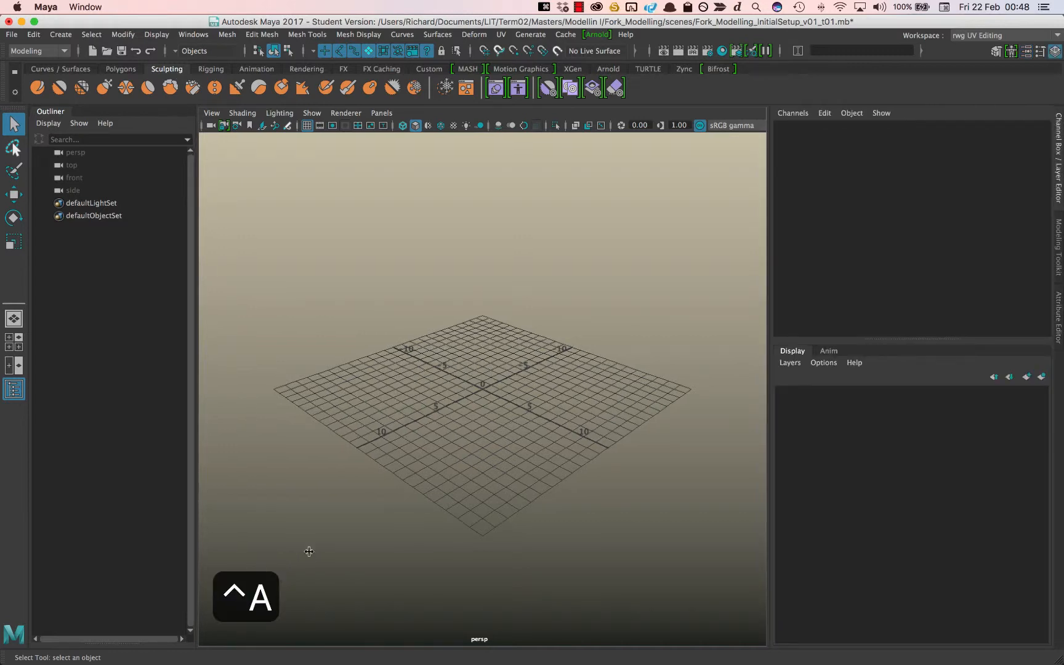
key(ctrl+a)
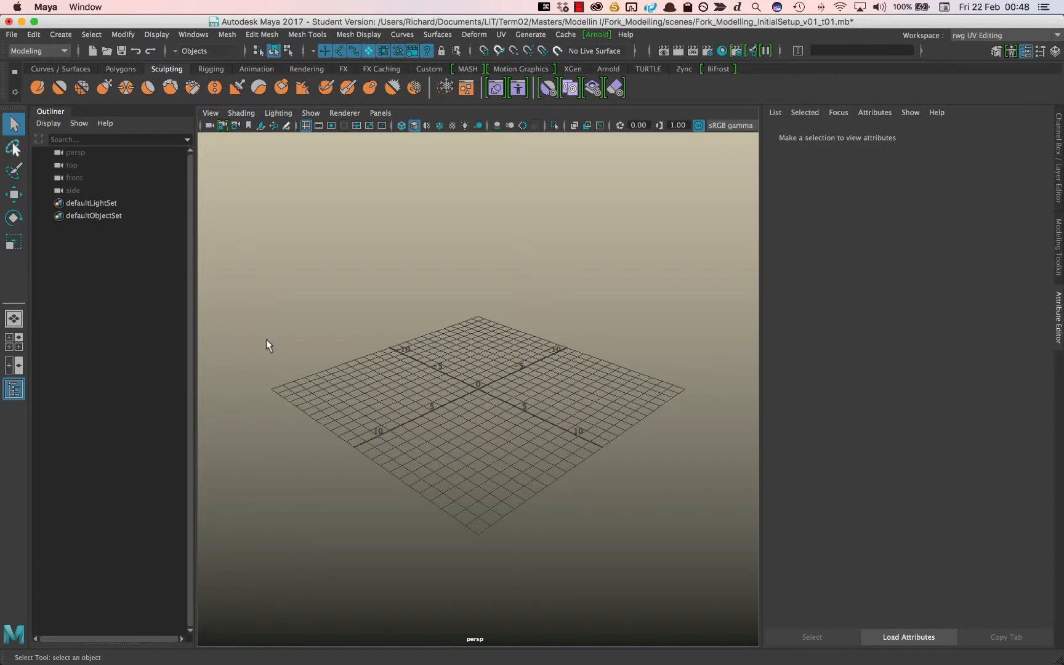
Create a free image plane in the empty scene
click(62, 36)
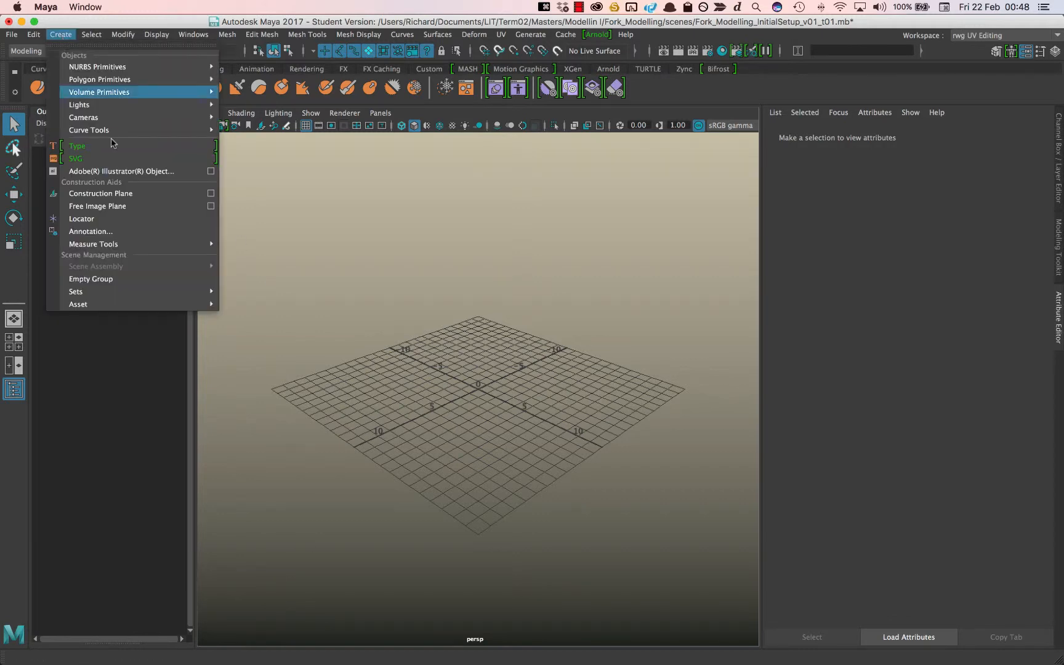
click(134, 208)
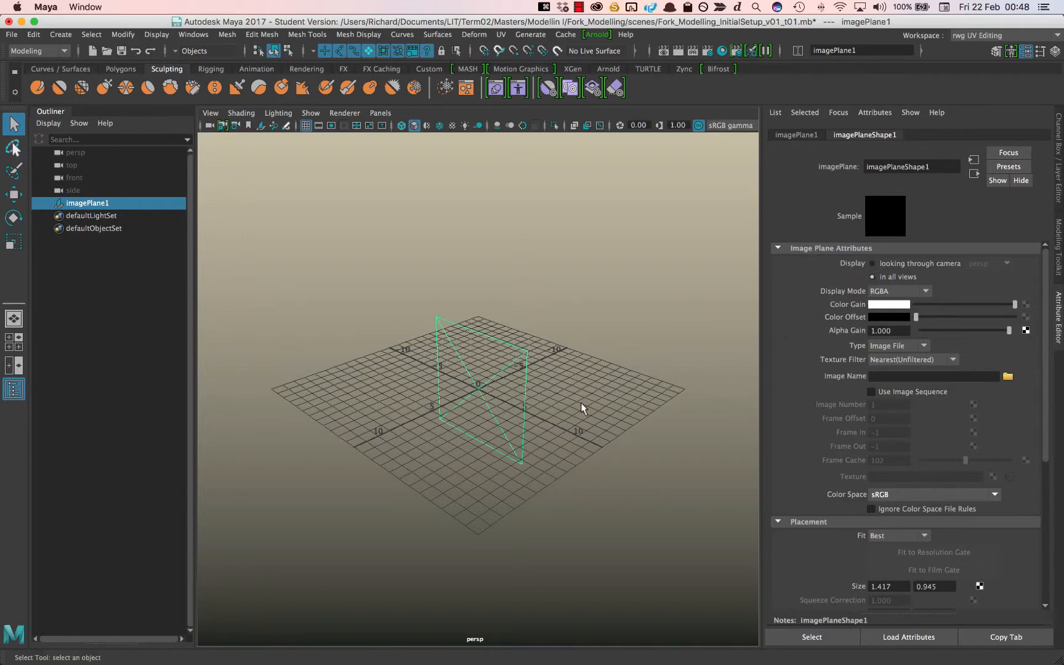
alt+drag(585, 404, 412, 405)
scroll(414, 403, up, 10)
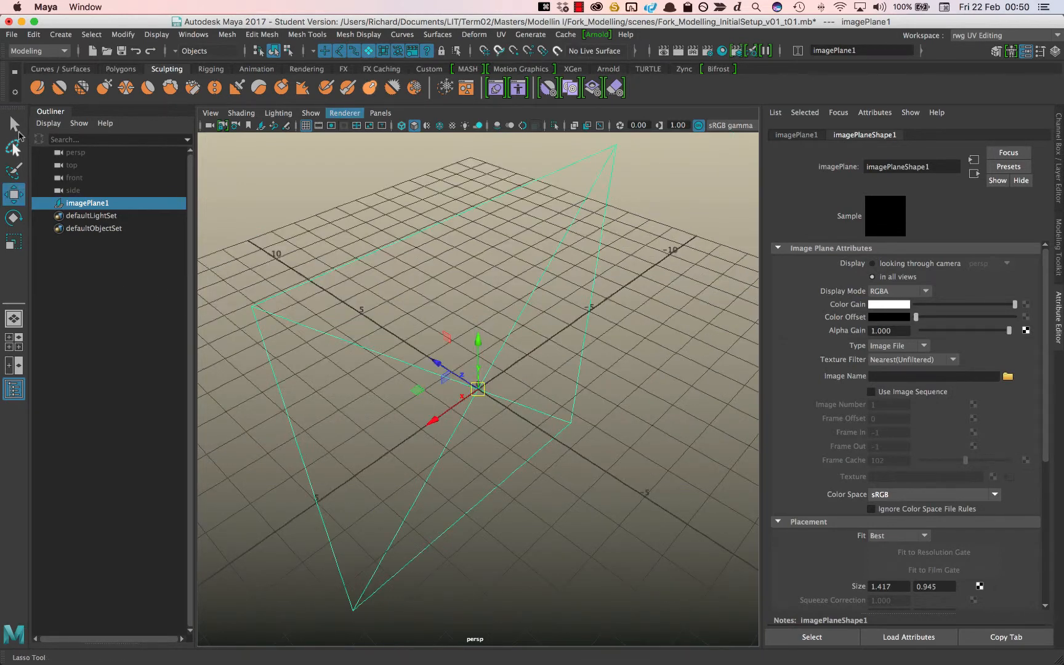
Activate the Move tool on the image plane and enlarge its manipulator handles
click(14, 123)
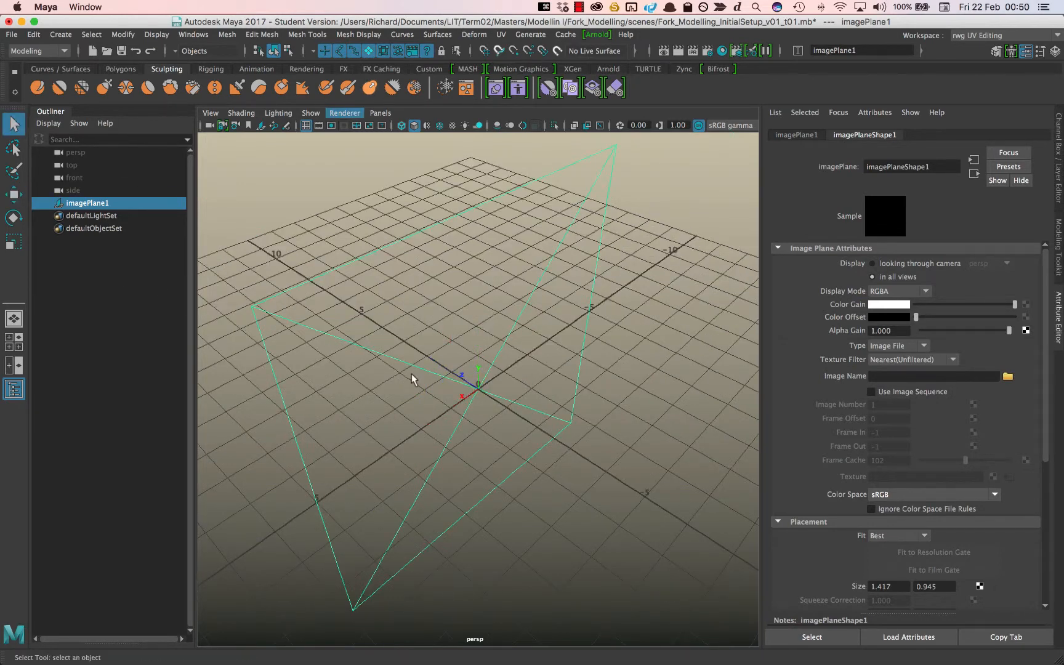
key(w)
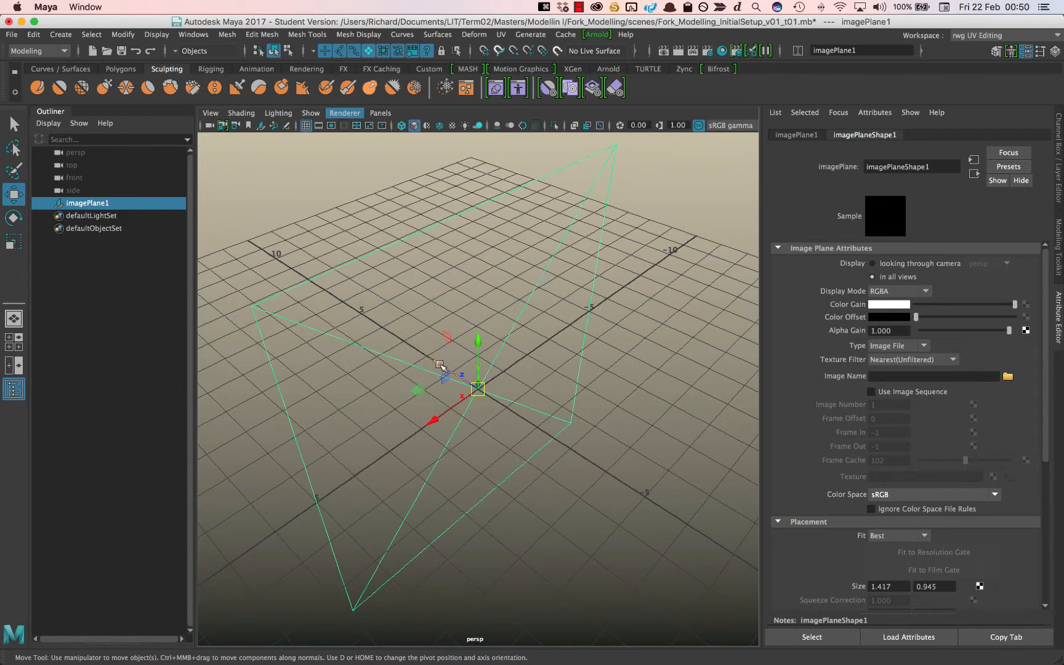
key(minus)
key(equal)
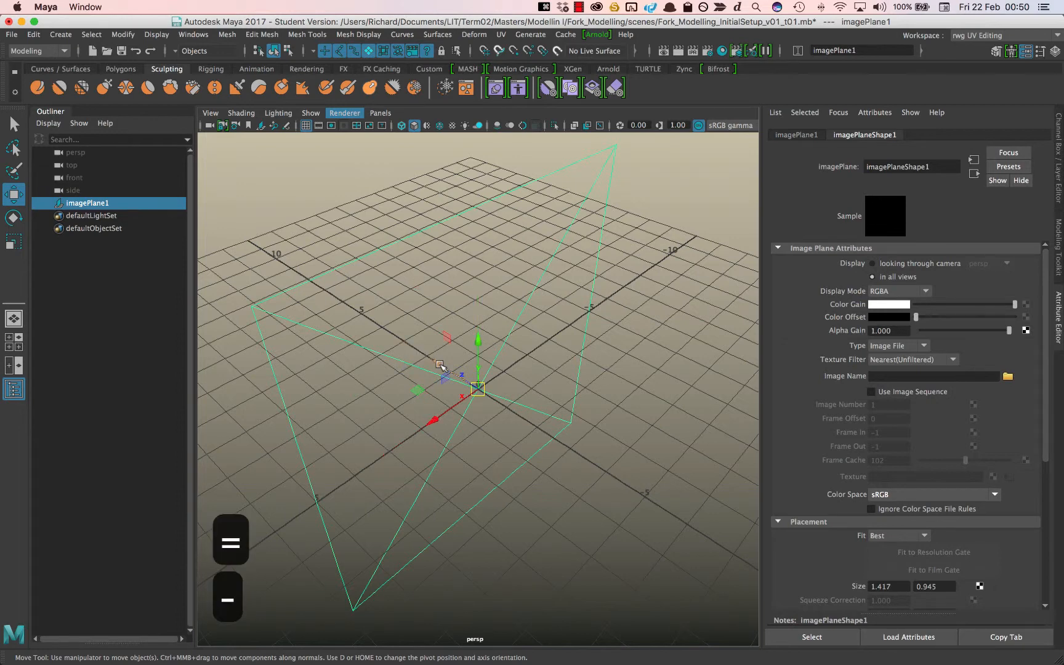
key(equal)
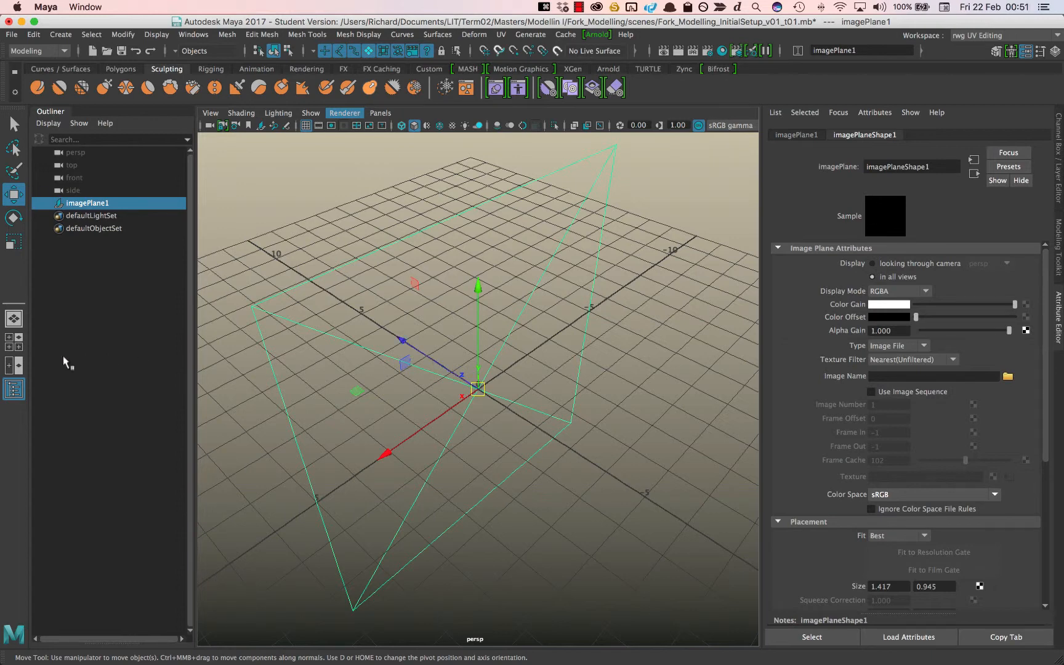
Show the scene in the four-view layout and rename the image plane FrontImagePlane
click(17, 350)
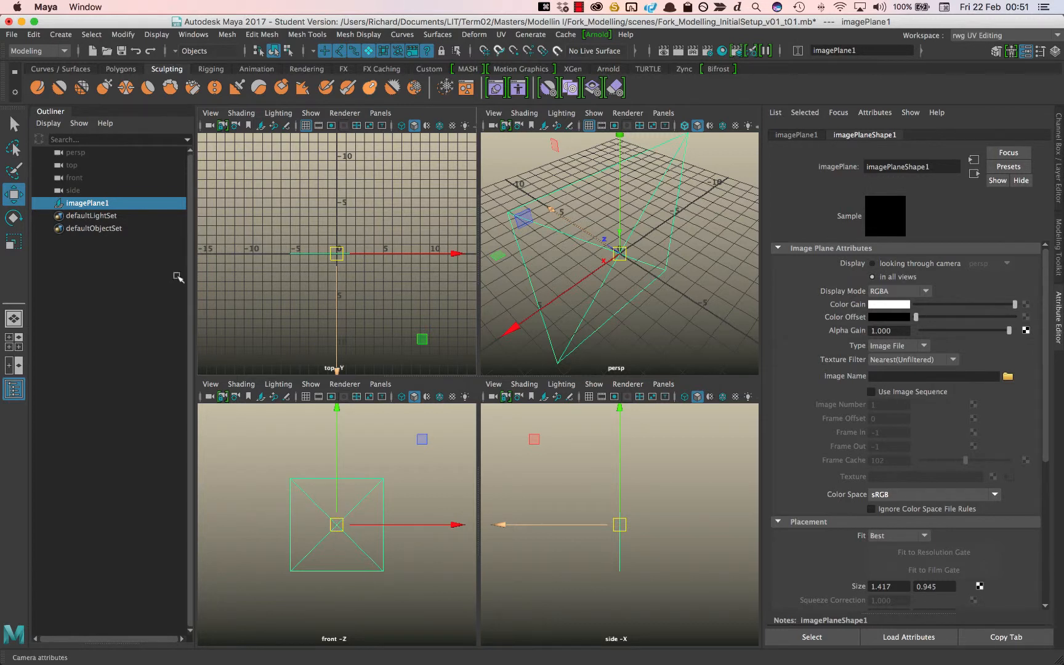
double_click(94, 206)
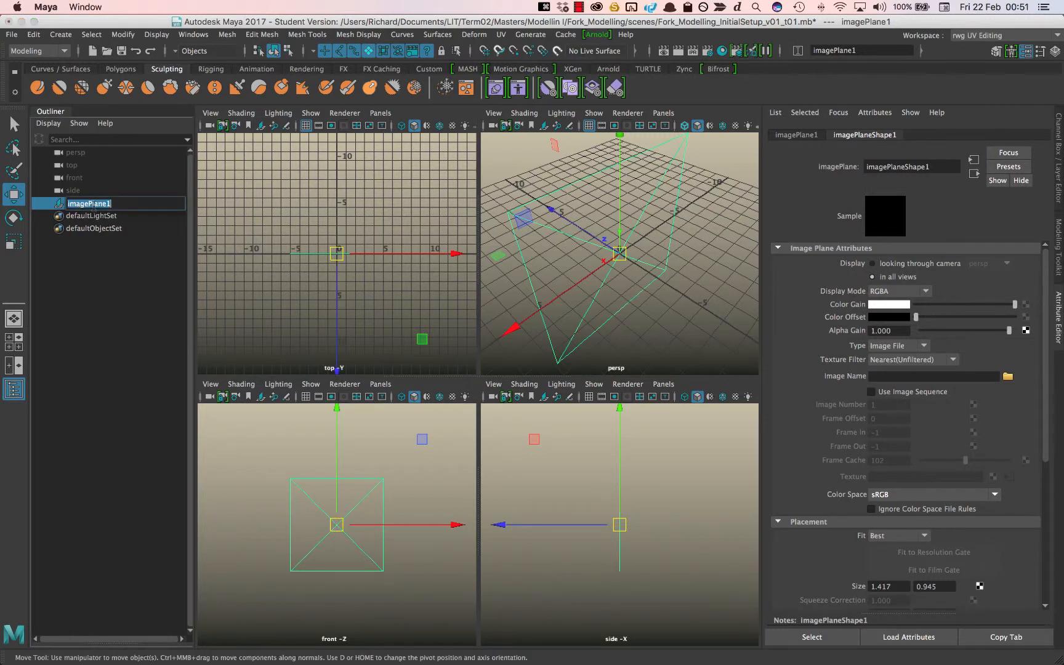
text(Front)
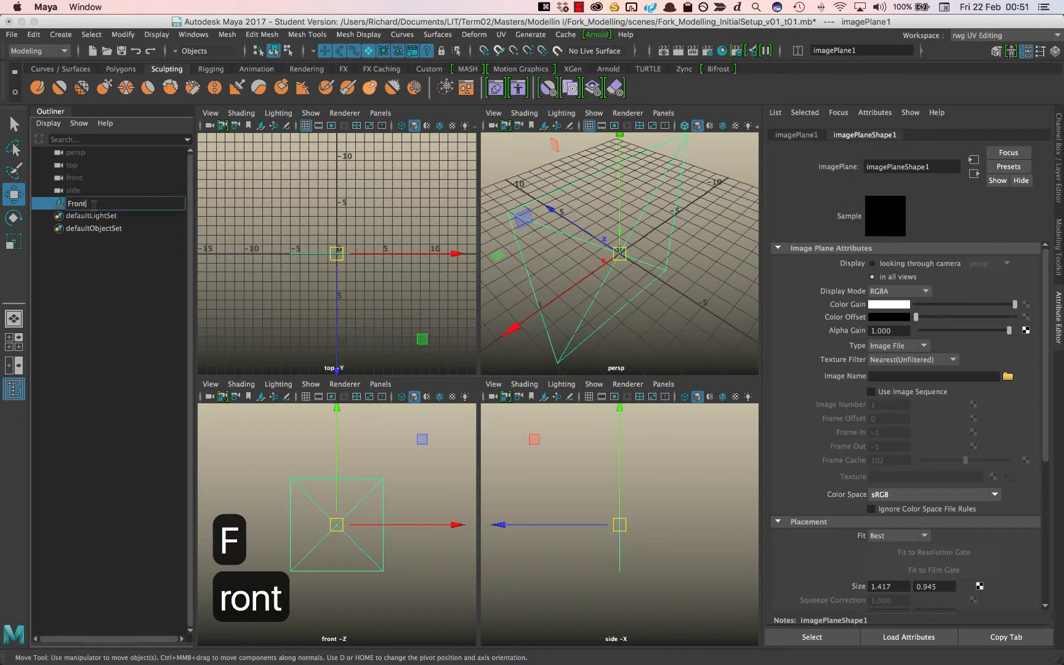
text(Image)
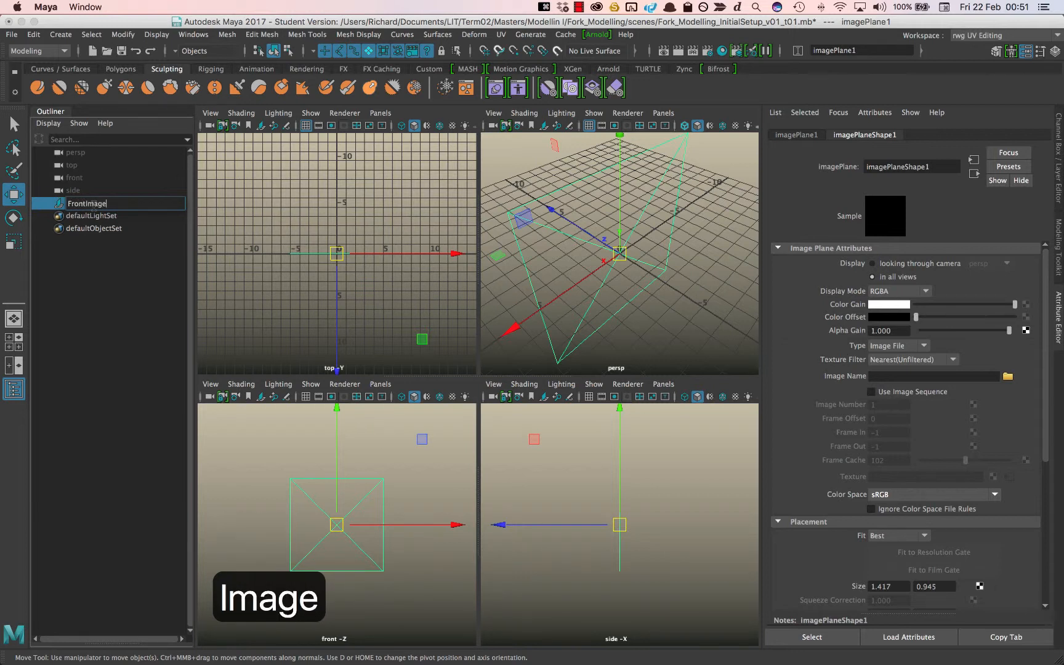
text(Plane)
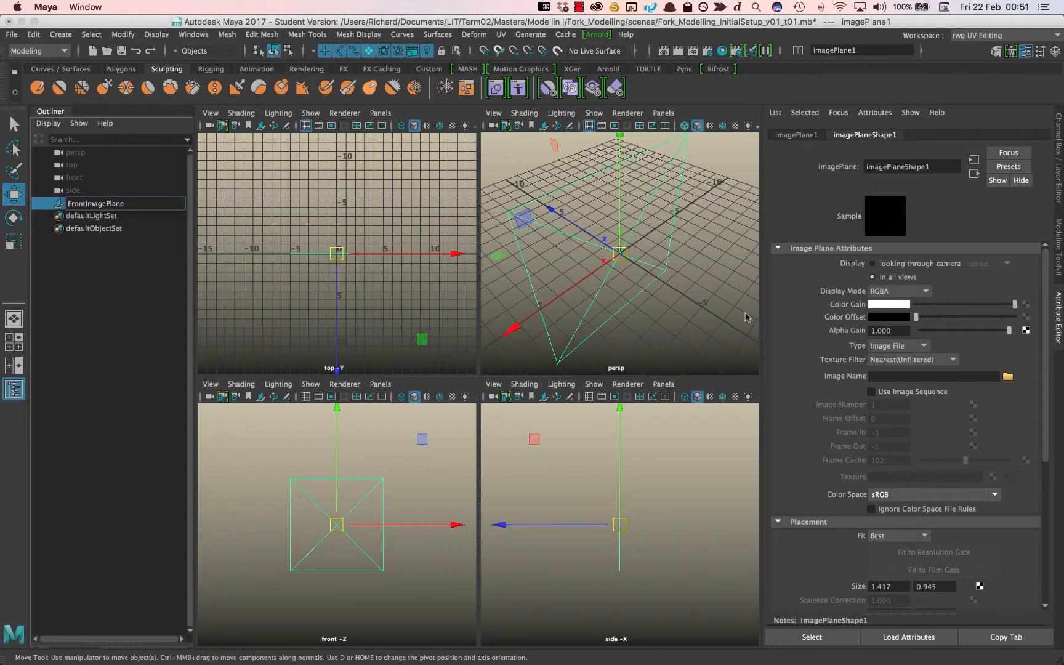
key(Return)
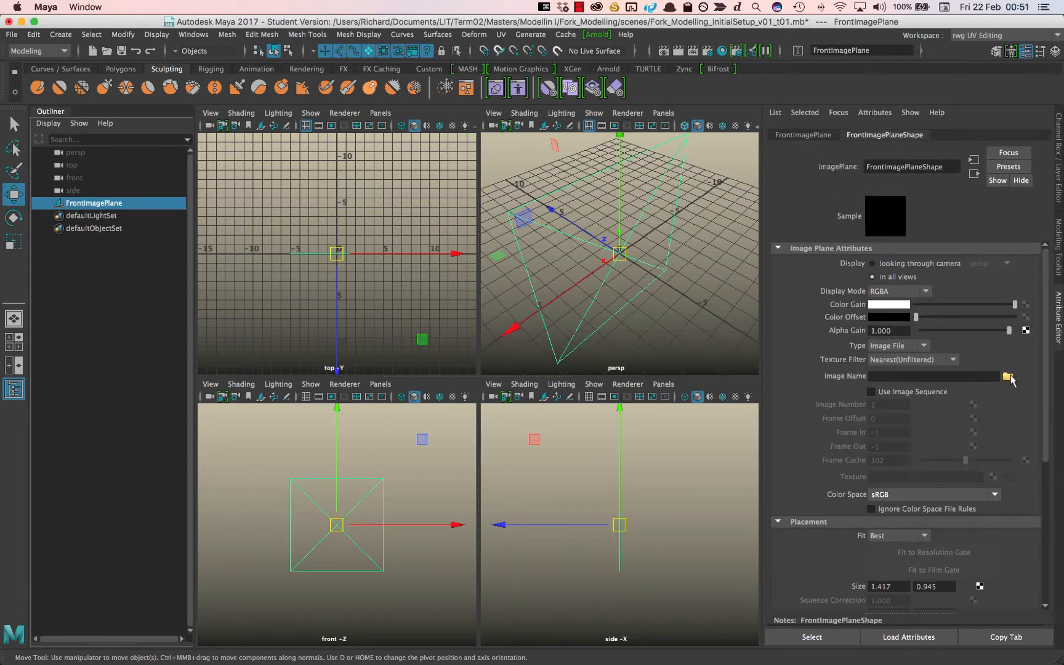
Open the file chooser for the front plane's image and, in Finder, preview ForkFront.jpg and ForkSide.jpg in the ChunkyFork folder's chunky_RAWOUT subfolder
click(1007, 376)
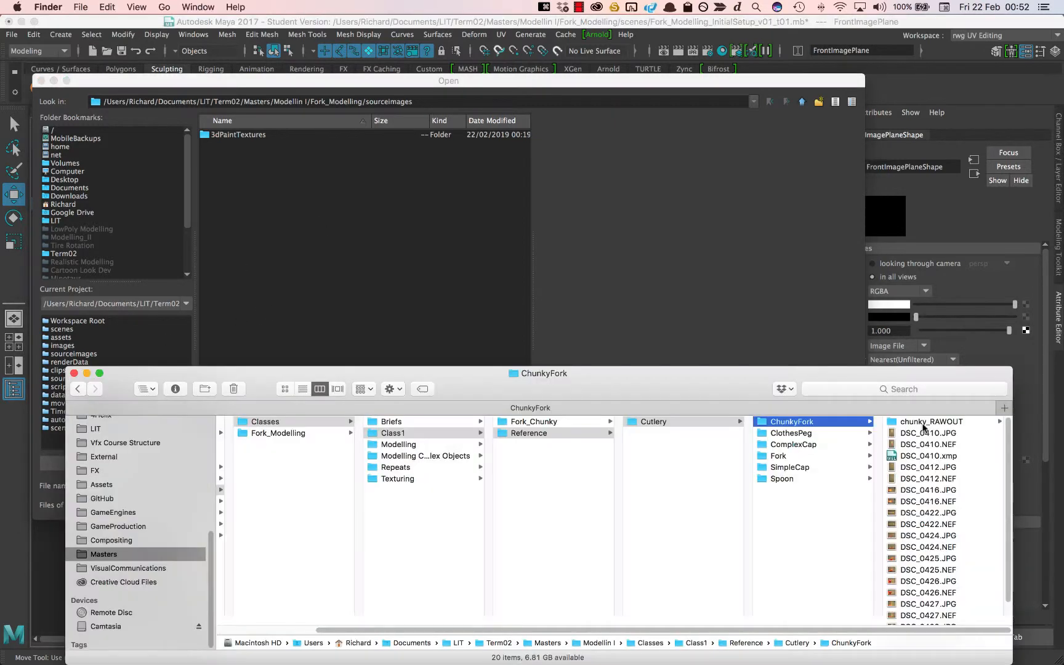
click(922, 434)
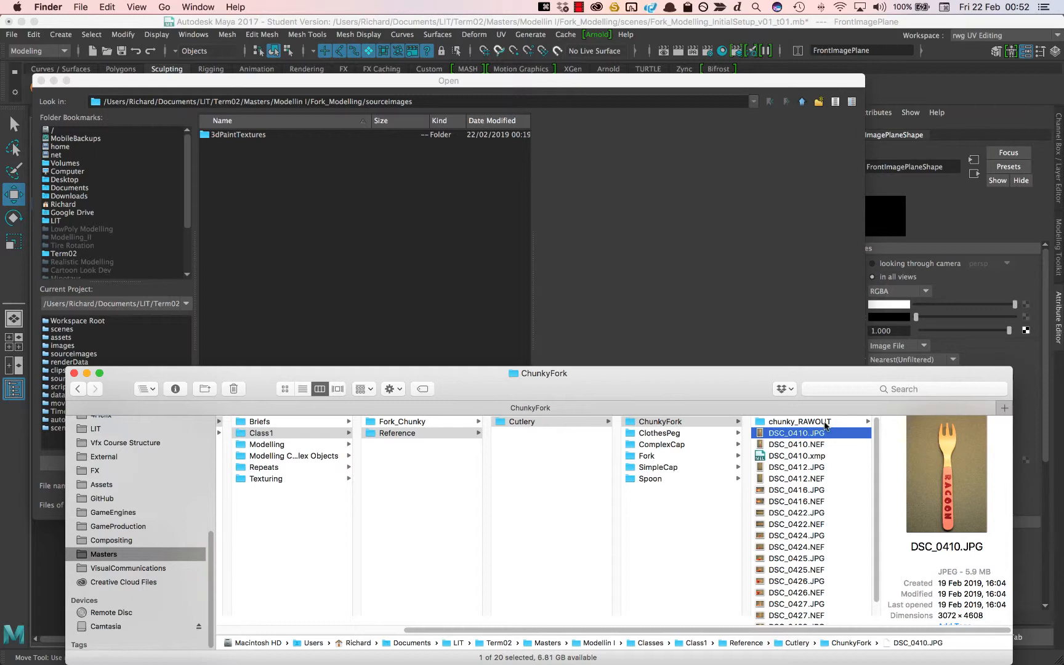
click(824, 422)
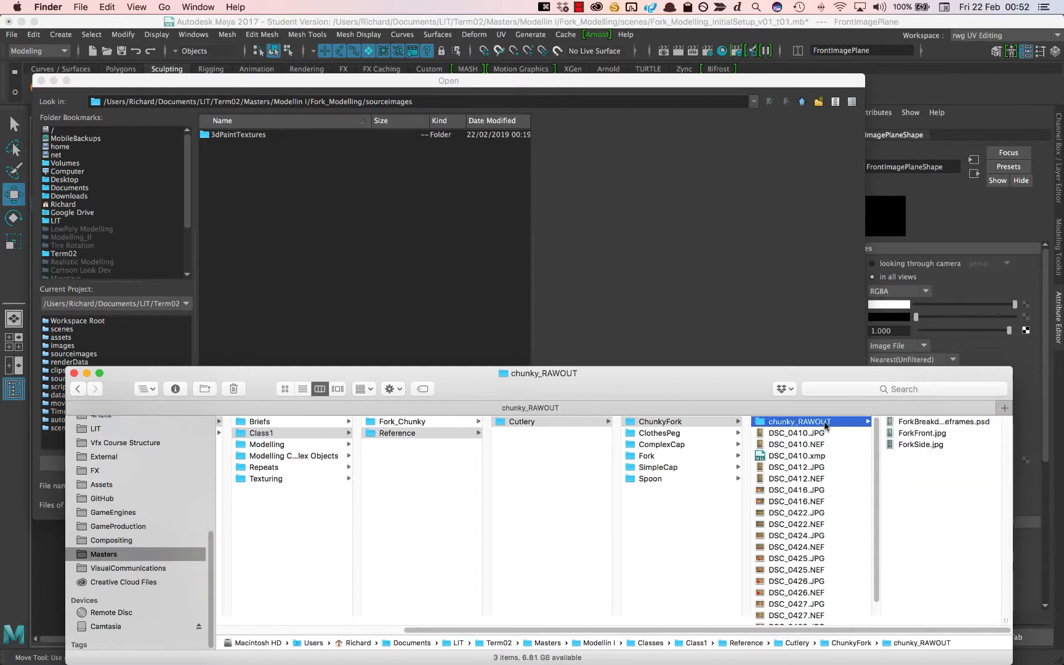
click(923, 434)
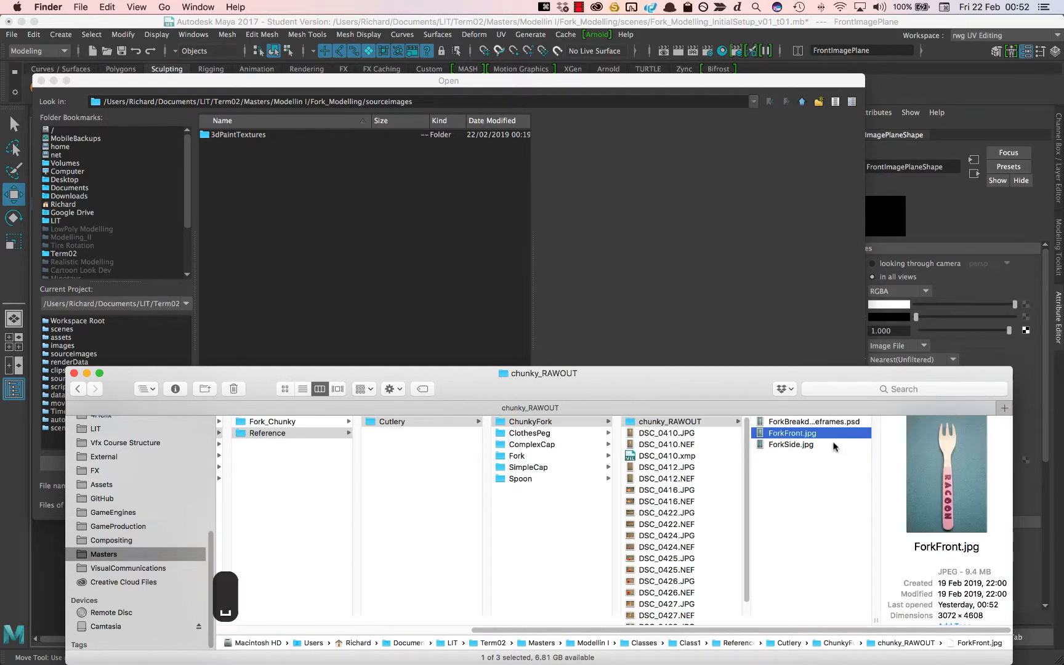
key(space)
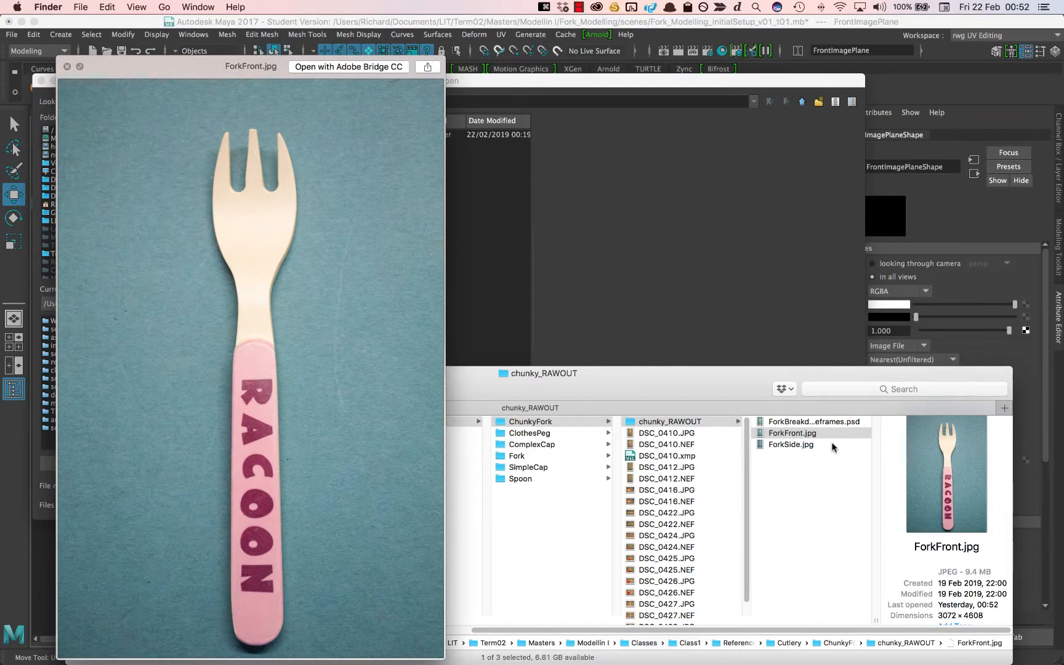
key(Down)
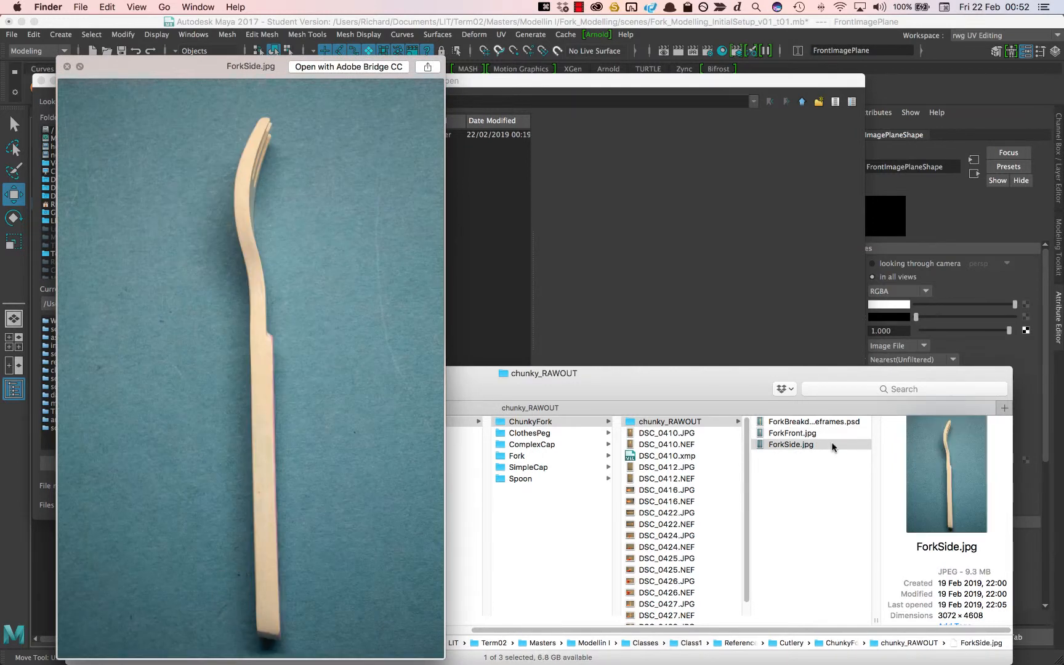
key(space)
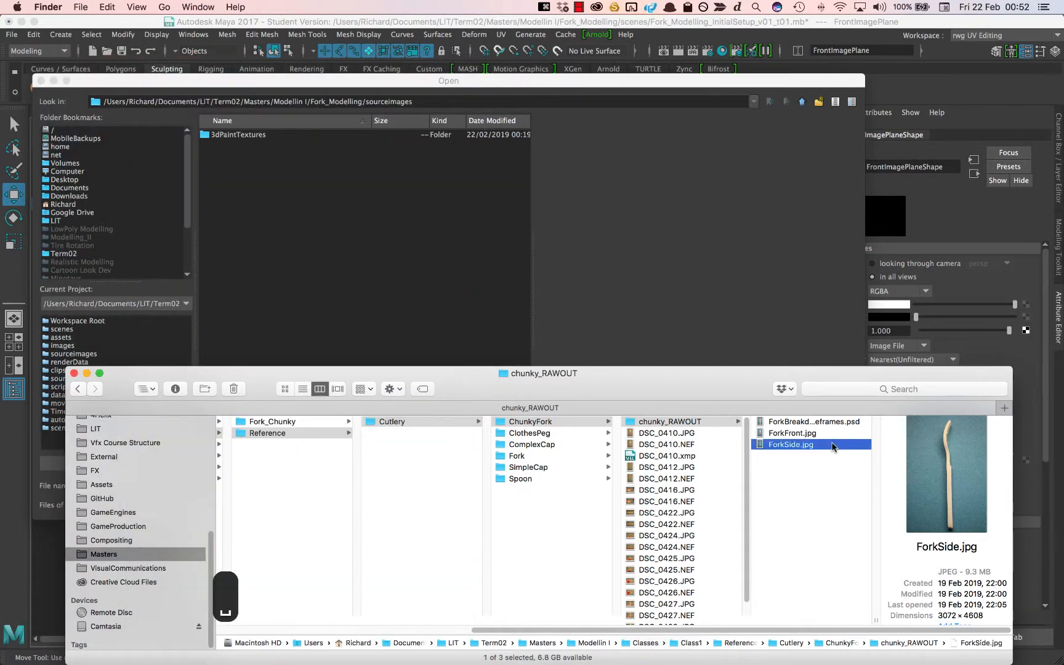
Copy ForkFront.jpg and ForkSide.jpg into the Fork_Modelling project's sourceimages folder
super+click(819, 438)
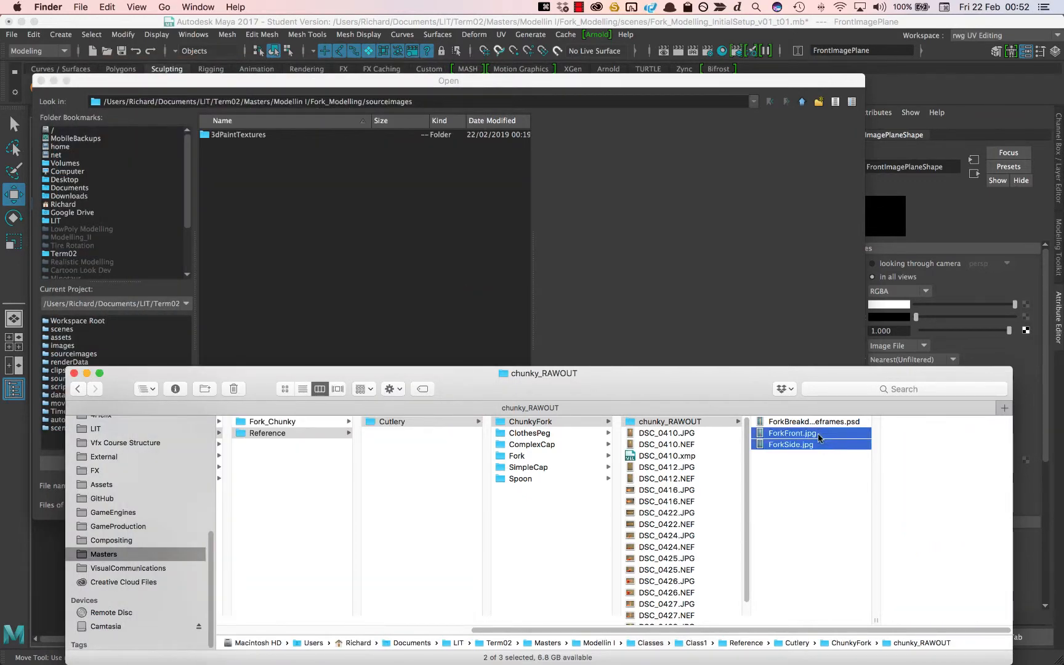
key(super+c)
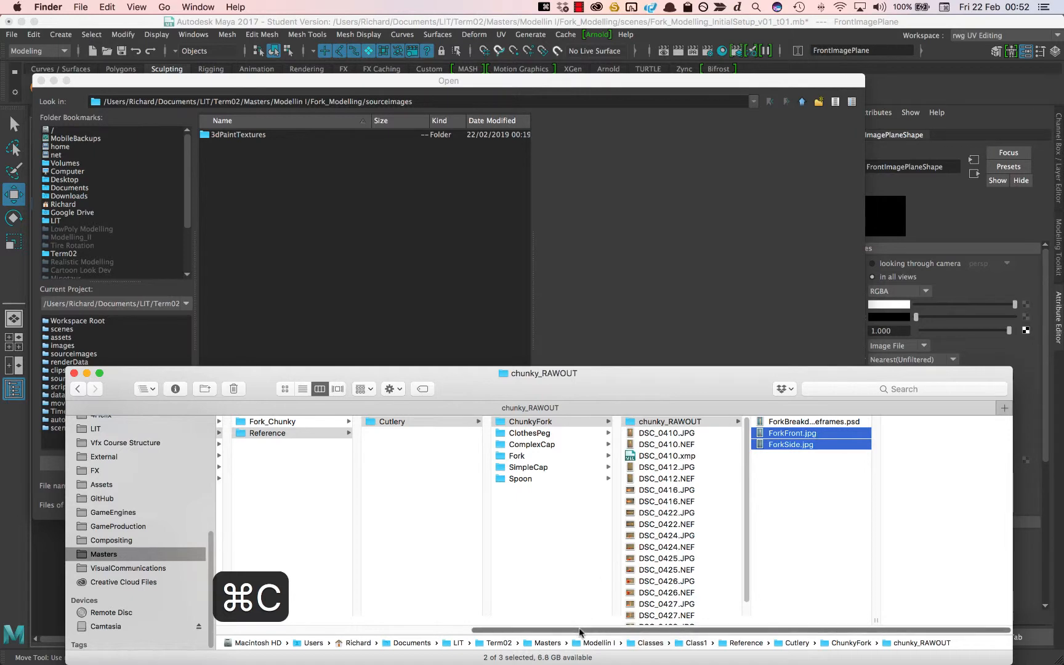
scroll(576, 631, left, 1)
scroll(576, 631, left, 10)
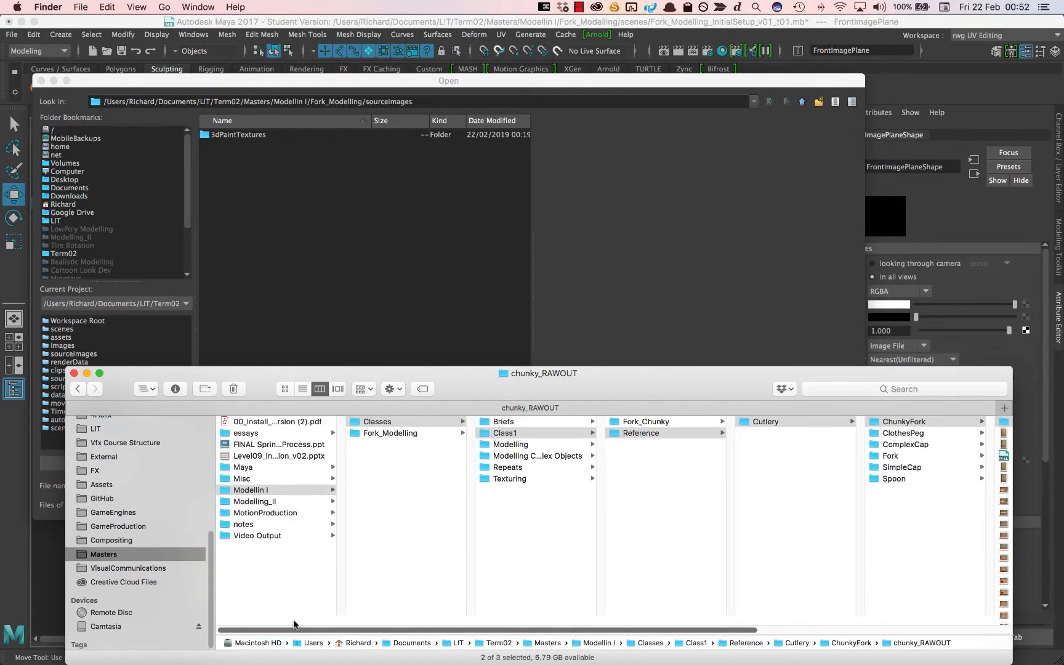
click(416, 434)
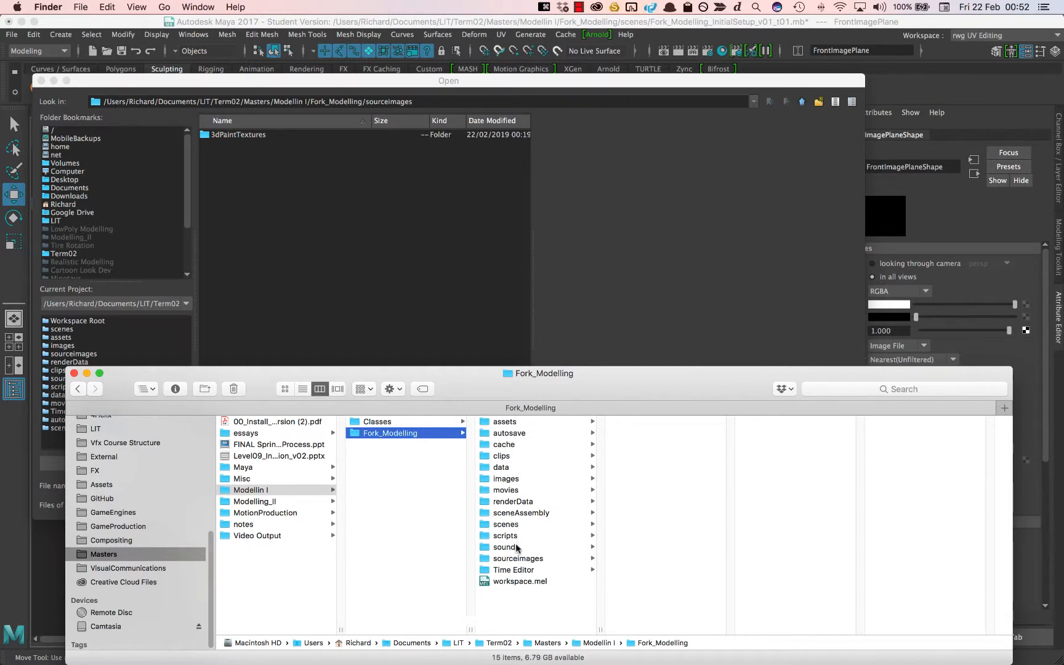
click(520, 558)
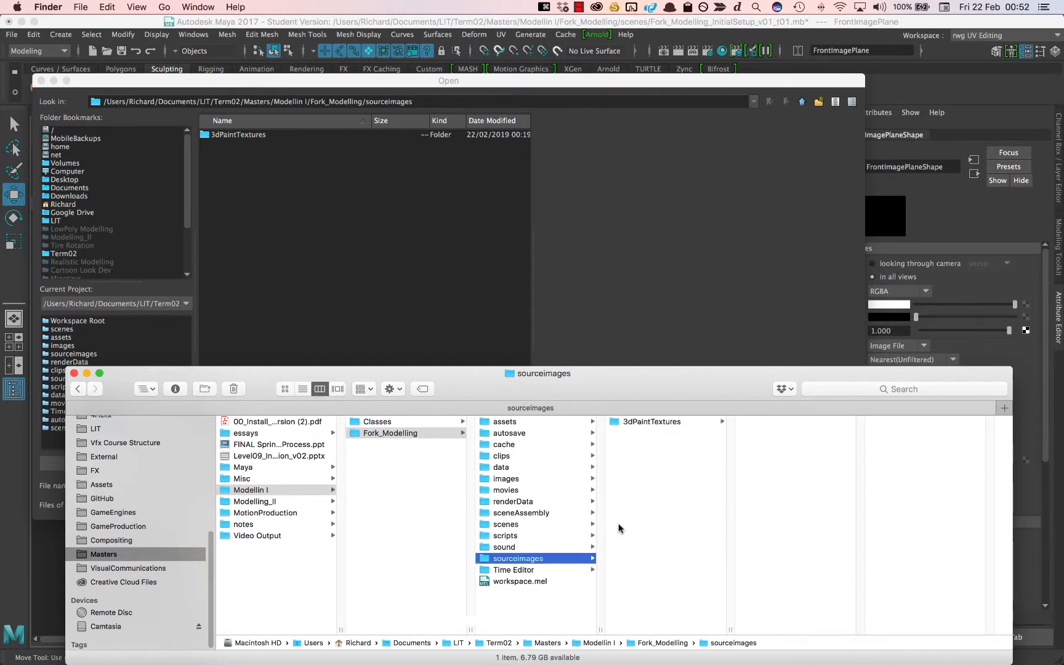
key(super+v)
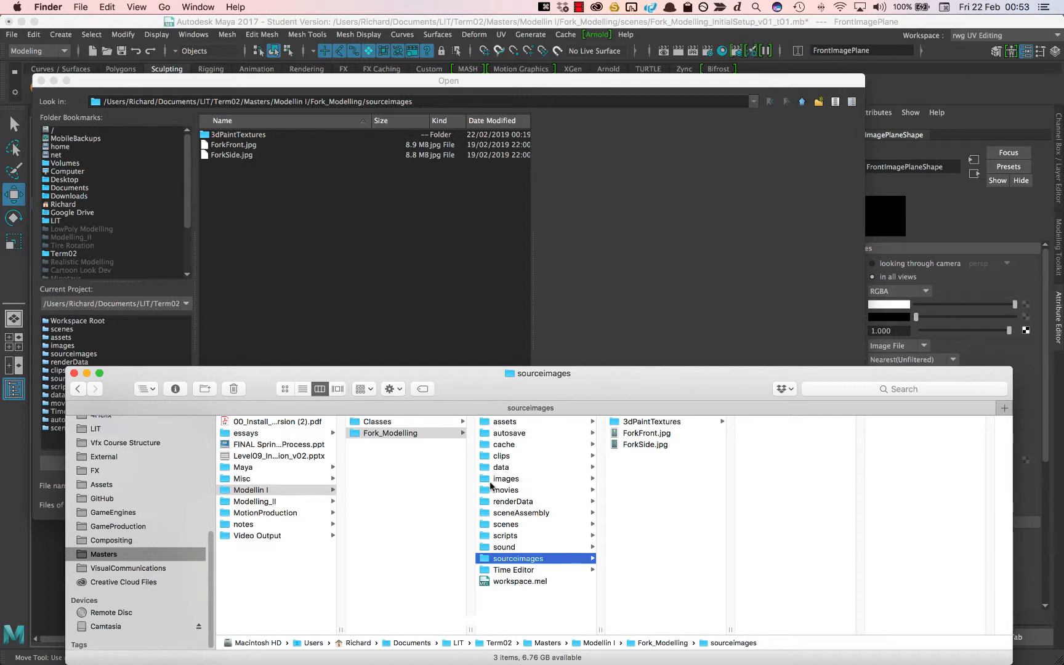
Back in Maya, load ForkFront.jpg from sourceimages as the image of FrontImagePlane
click(602, 308)
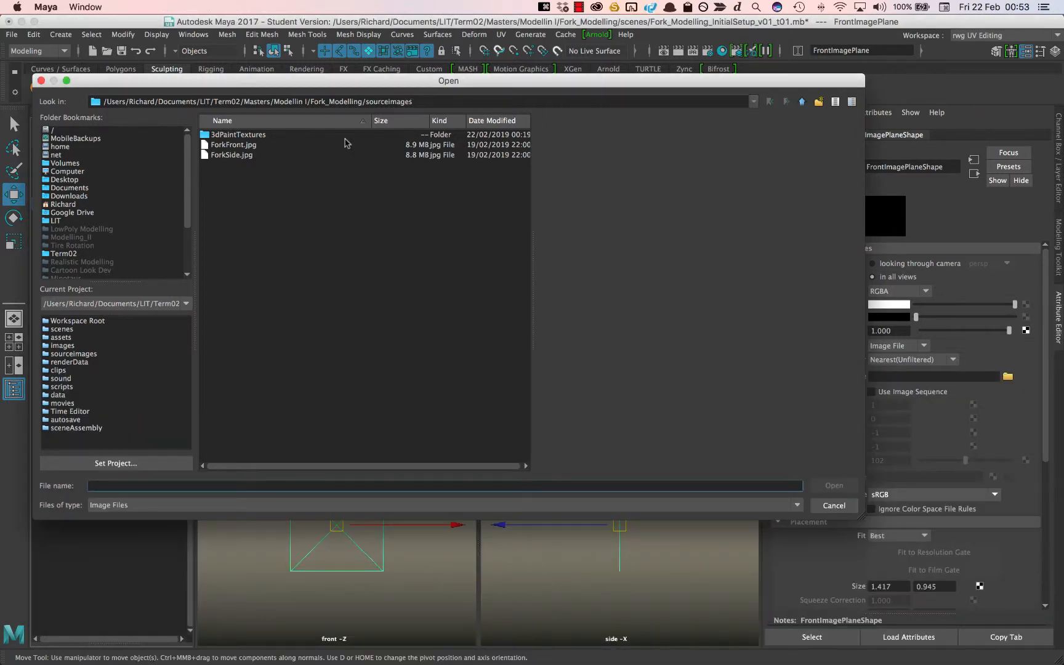
click(245, 145)
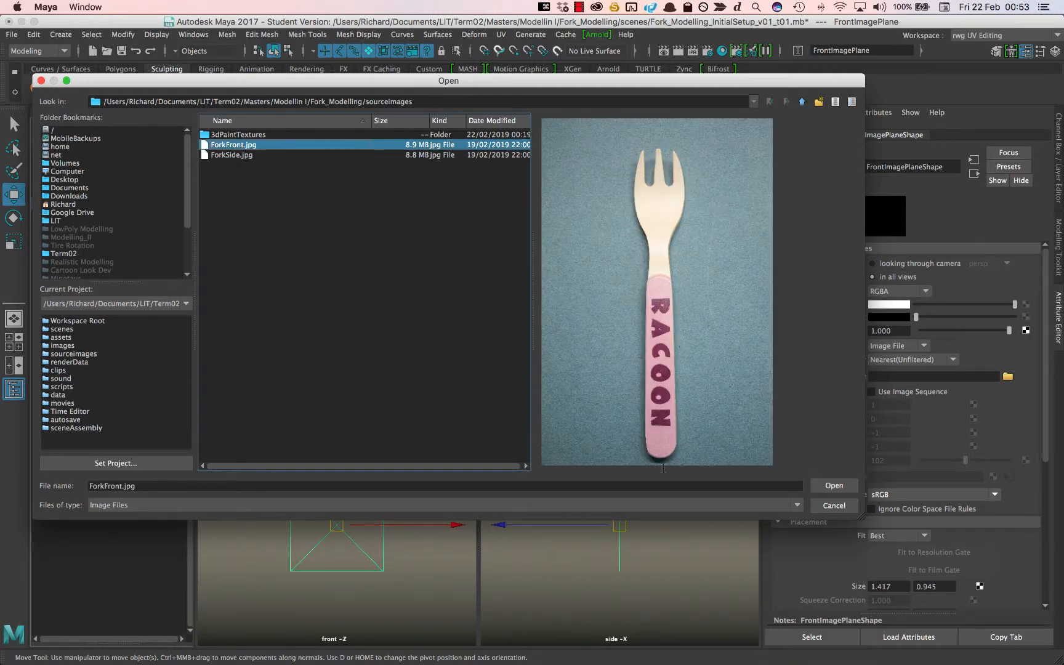
click(834, 485)
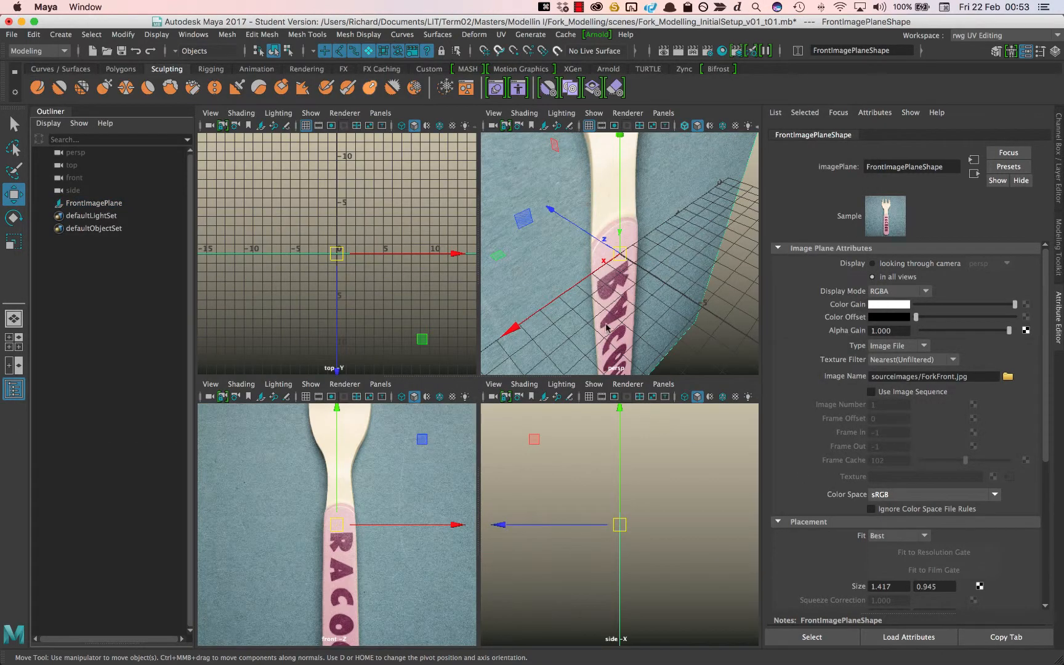
Create a second free image plane and rotate it 90 degrees about the Y axis, perpendicular to FrontImagePlane
alt+drag(611, 304, 611, 302)
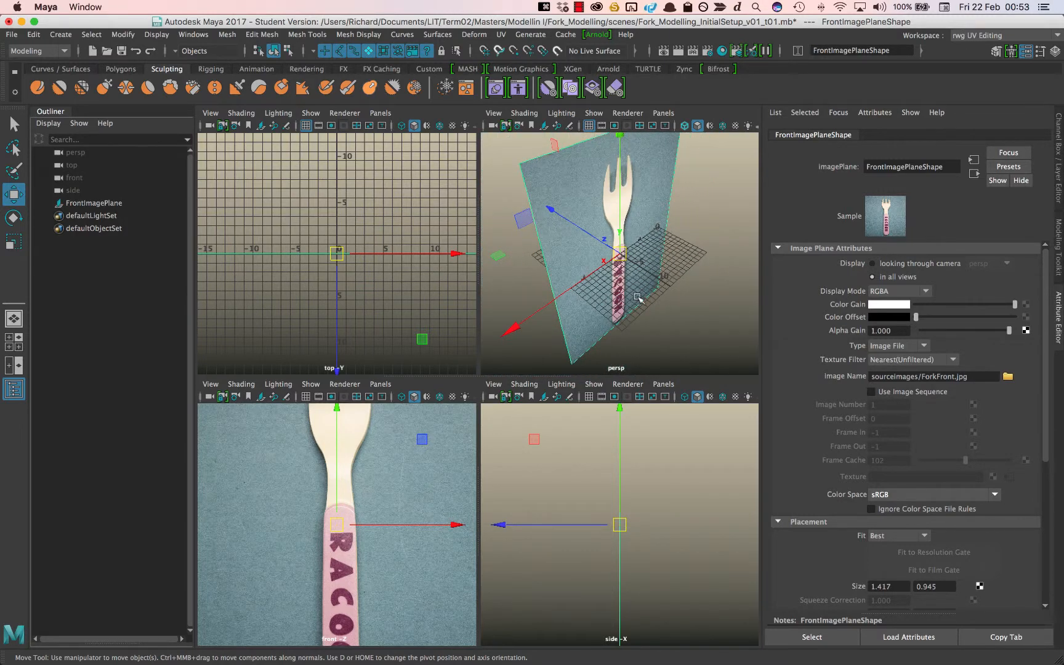
alt+drag(638, 298, 757, 288)
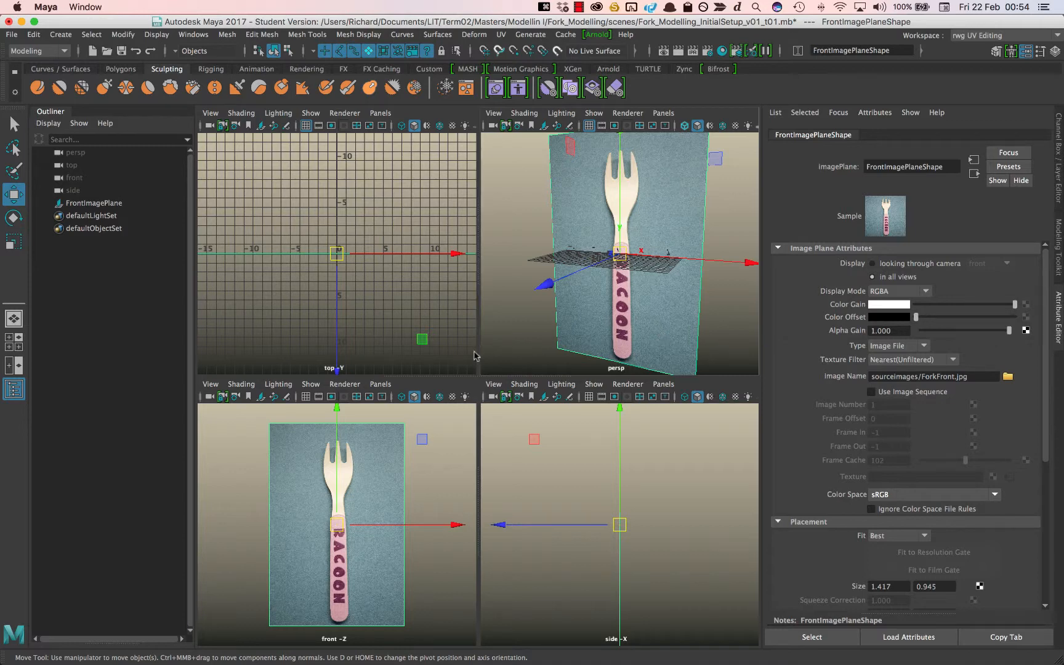
click(60, 34)
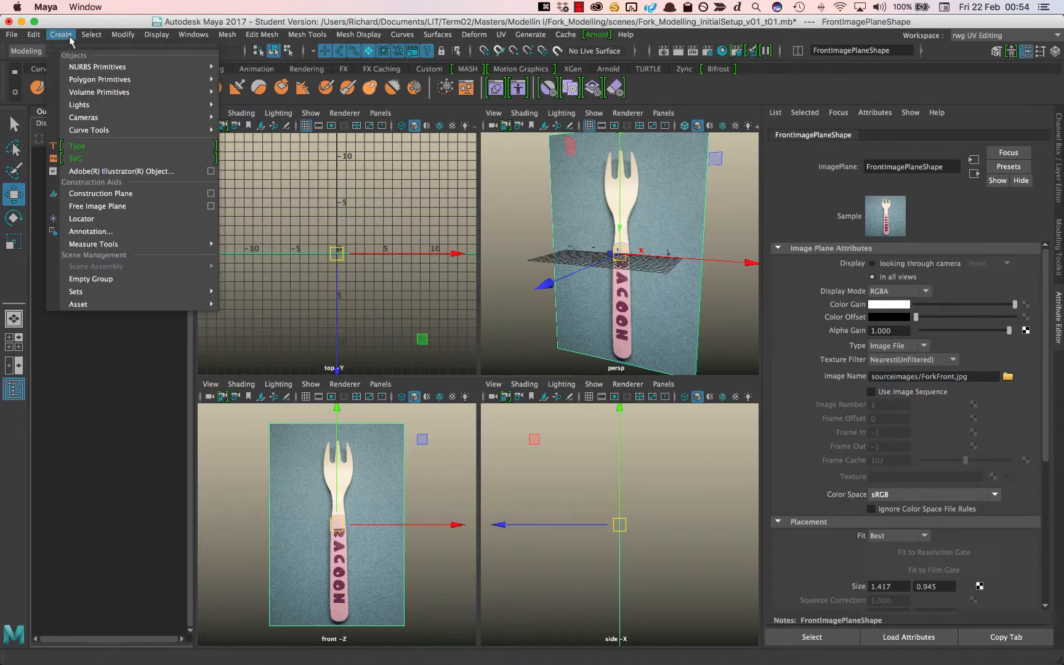
click(127, 206)
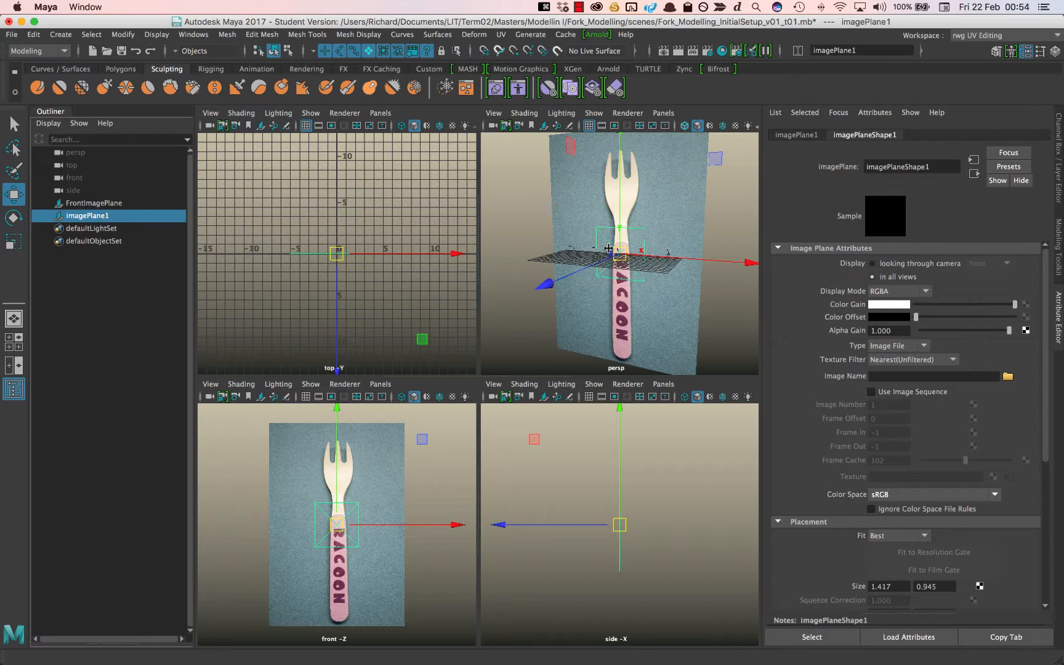
key(e)
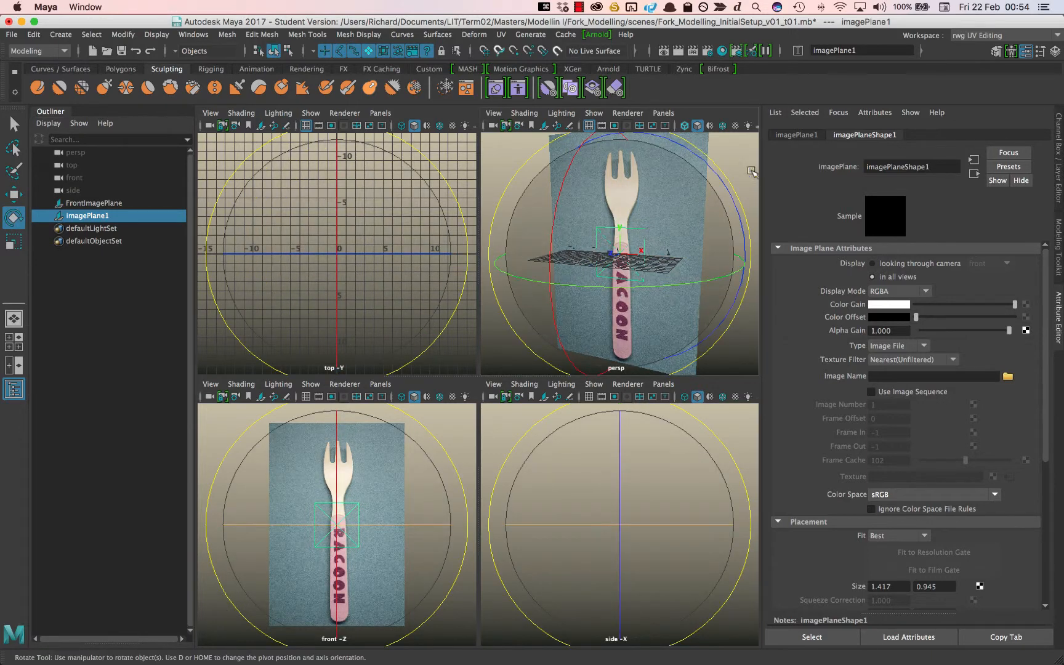
click(809, 138)
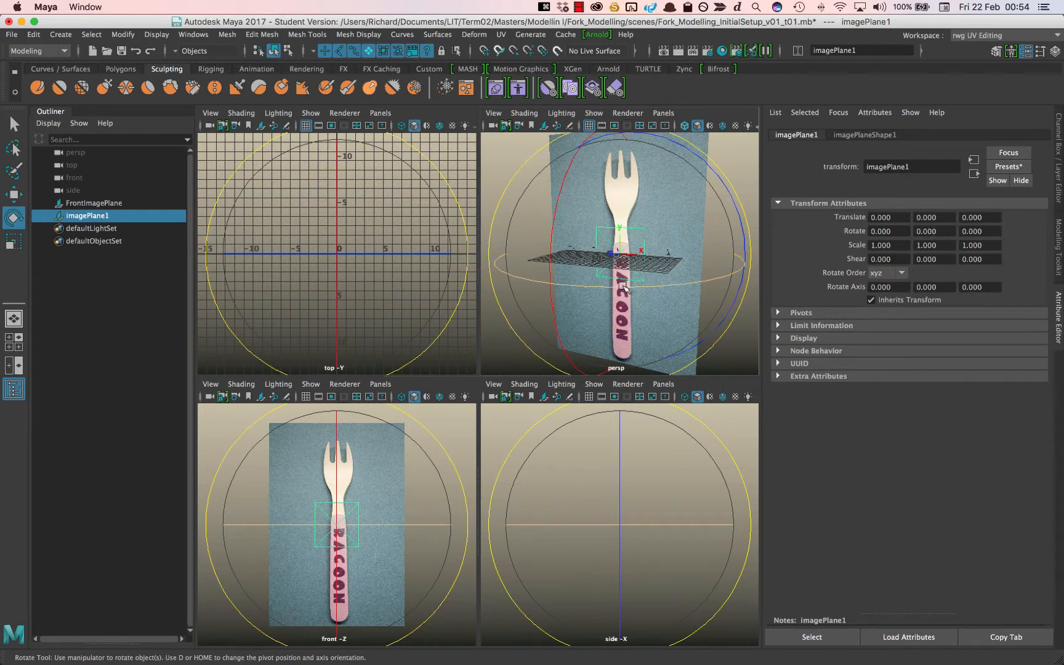
drag(623, 286, 655, 282)
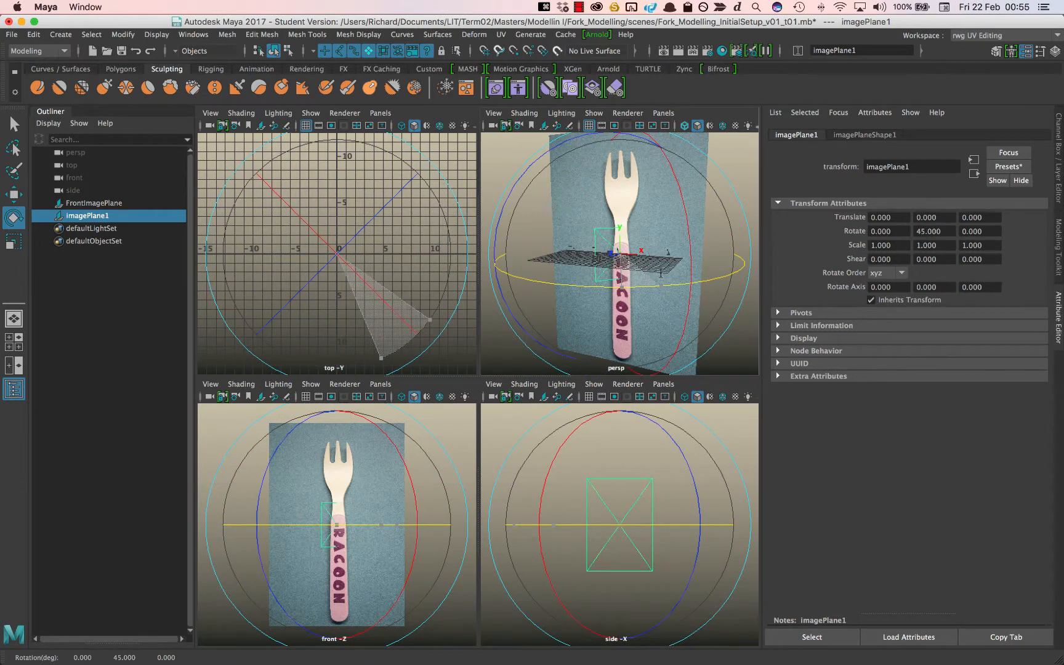
drag(660, 272, 686, 272)
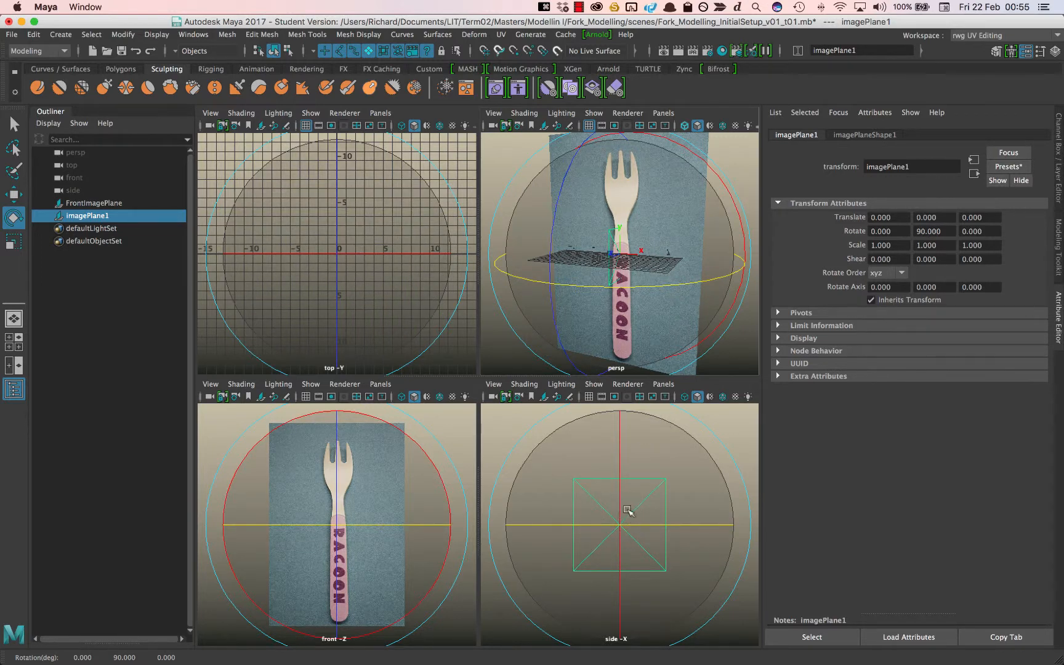
Load ForkSide.jpg from the sourceimages folder as the image of the new image plane
click(888, 136)
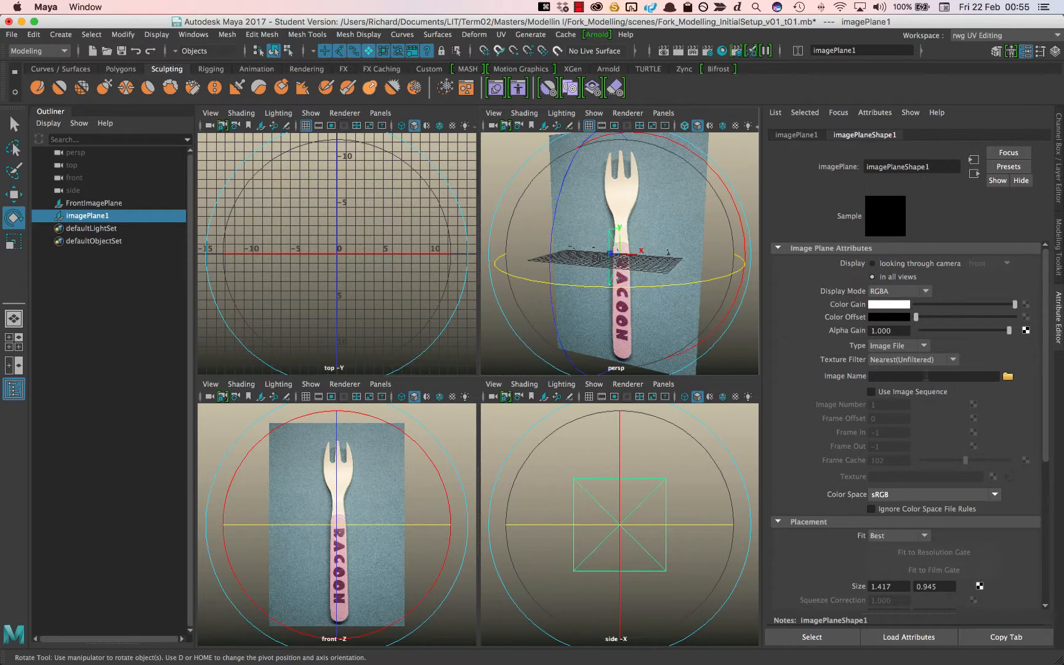
click(1007, 376)
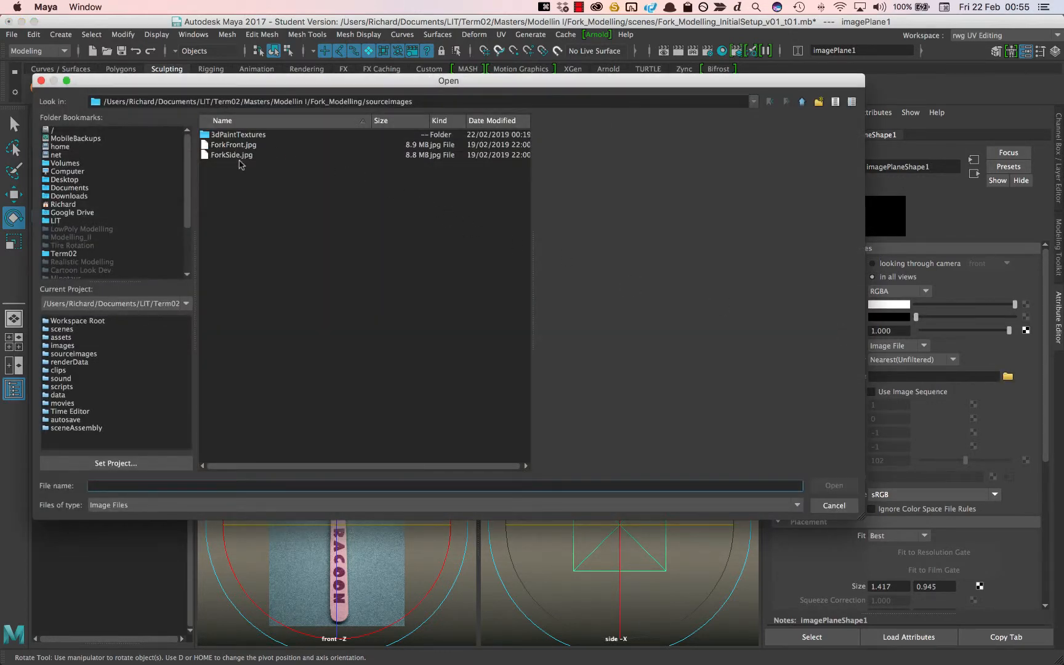
click(231, 155)
click(833, 485)
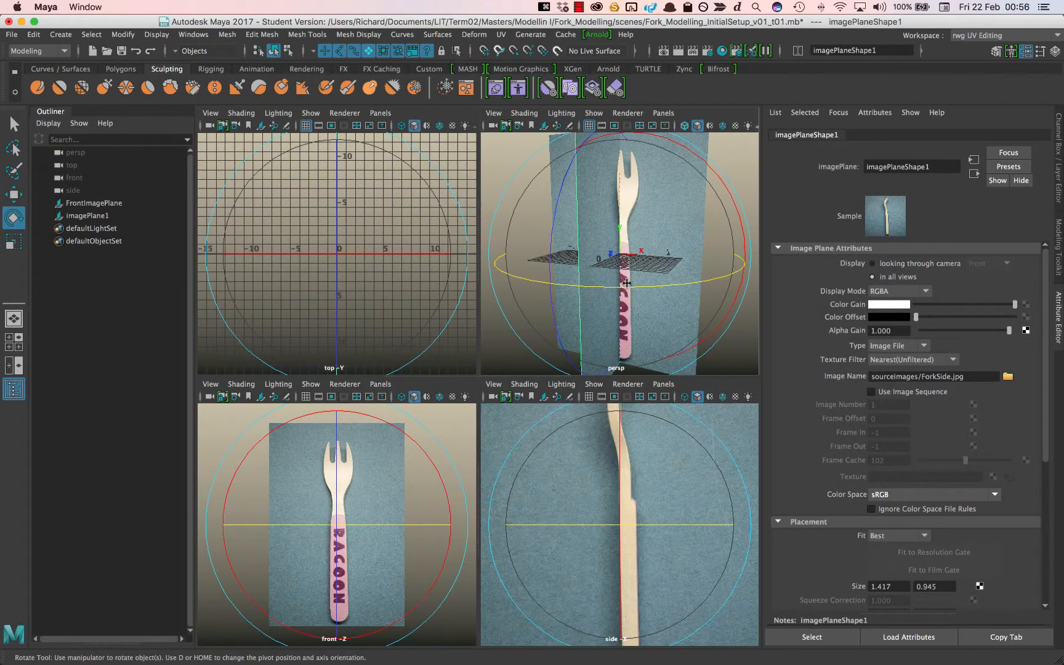
Set the side image plane's Y rotation to -90 so the fork profile faces the other way
mouse_move(681, 225)
alt+mouse_down()
mouse_move(656, 252)
mouse_move(651, 235)
alt+mouse_up()
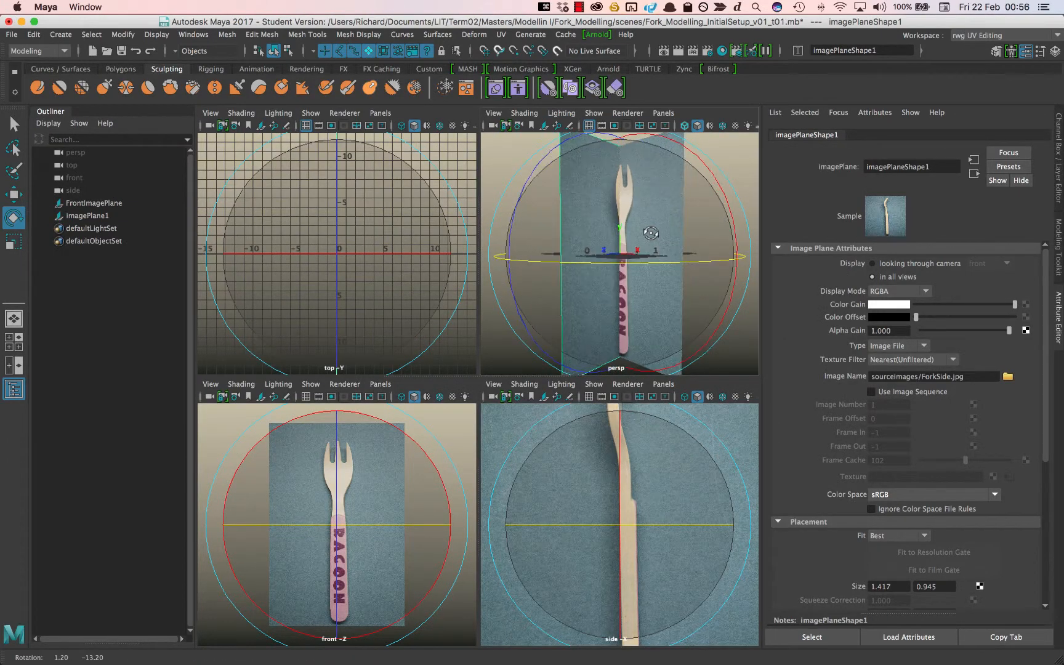
key(space)
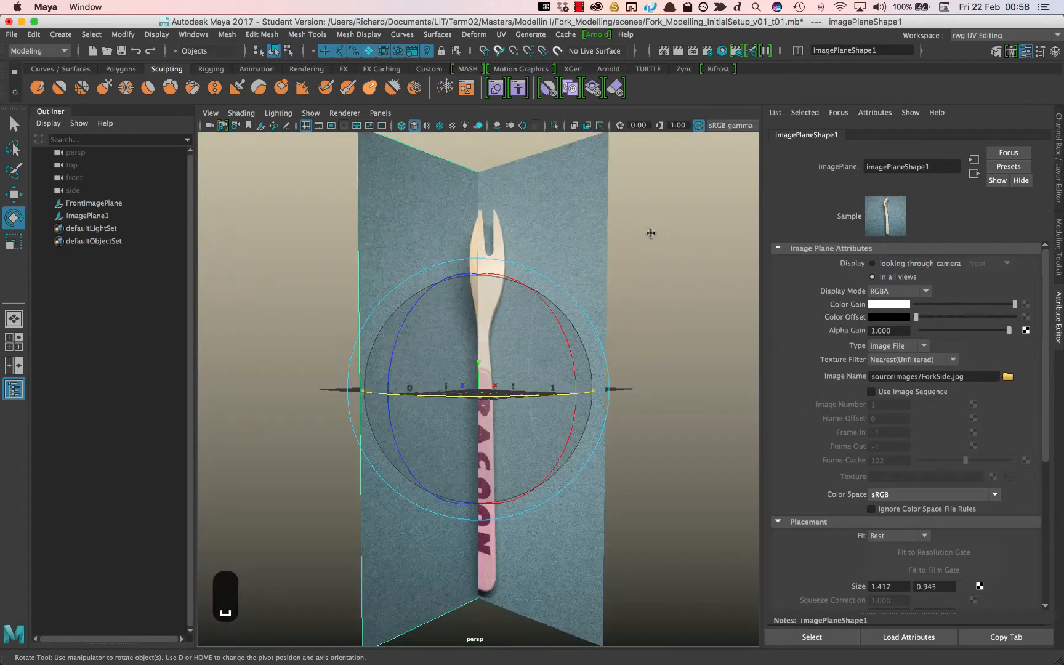
alt+drag(643, 250, 556, 280)
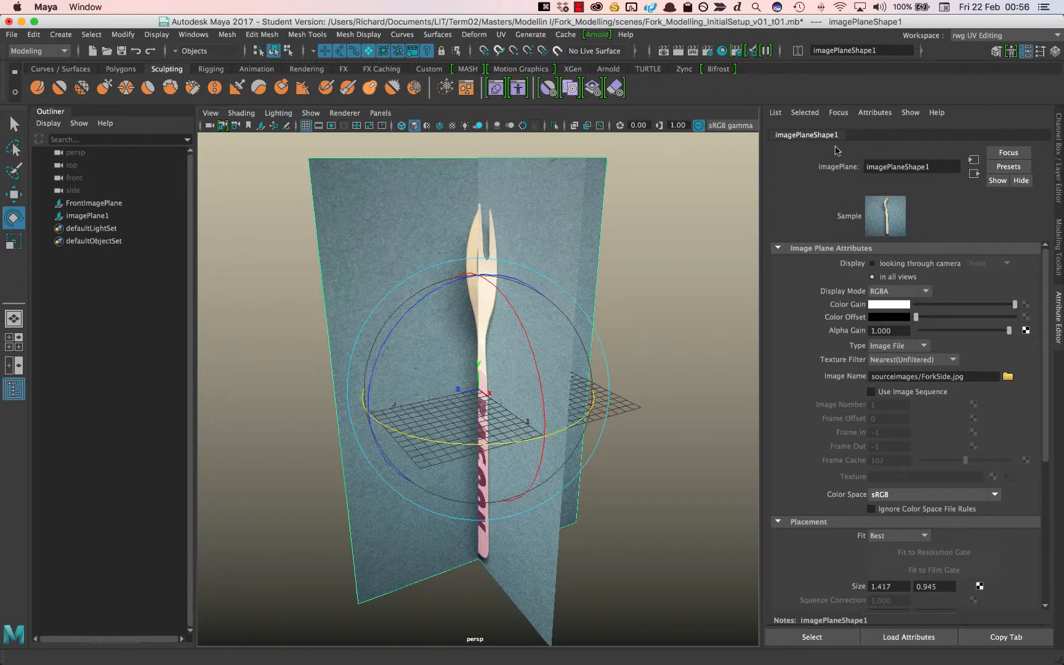
click(347, 236)
click(778, 136)
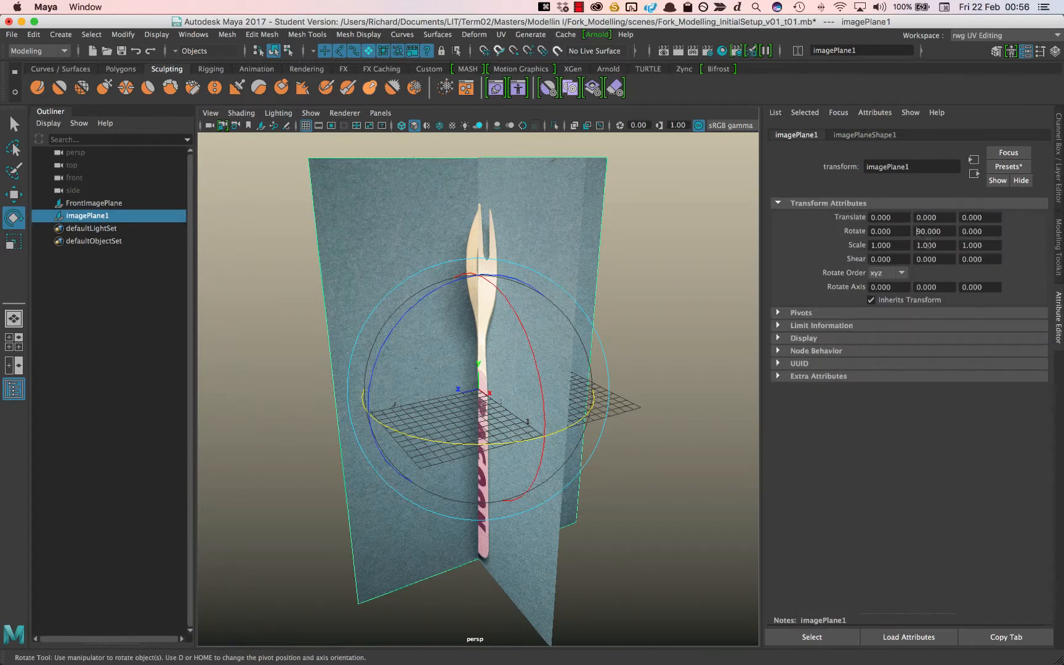
text(-)
key(Return)
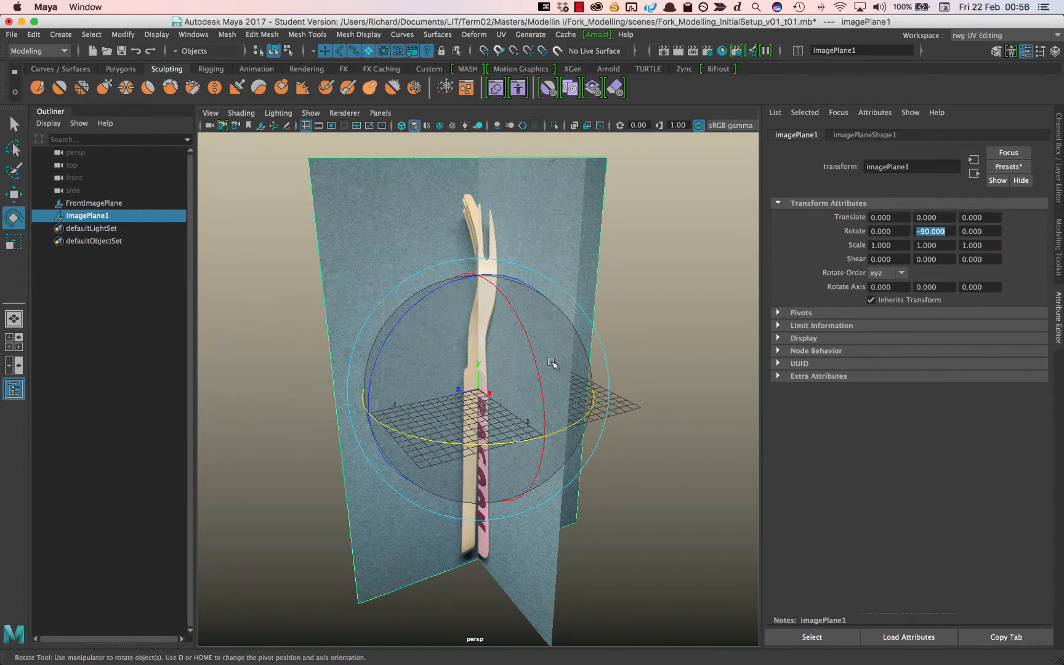
alt+drag(551, 362, 572, 340)
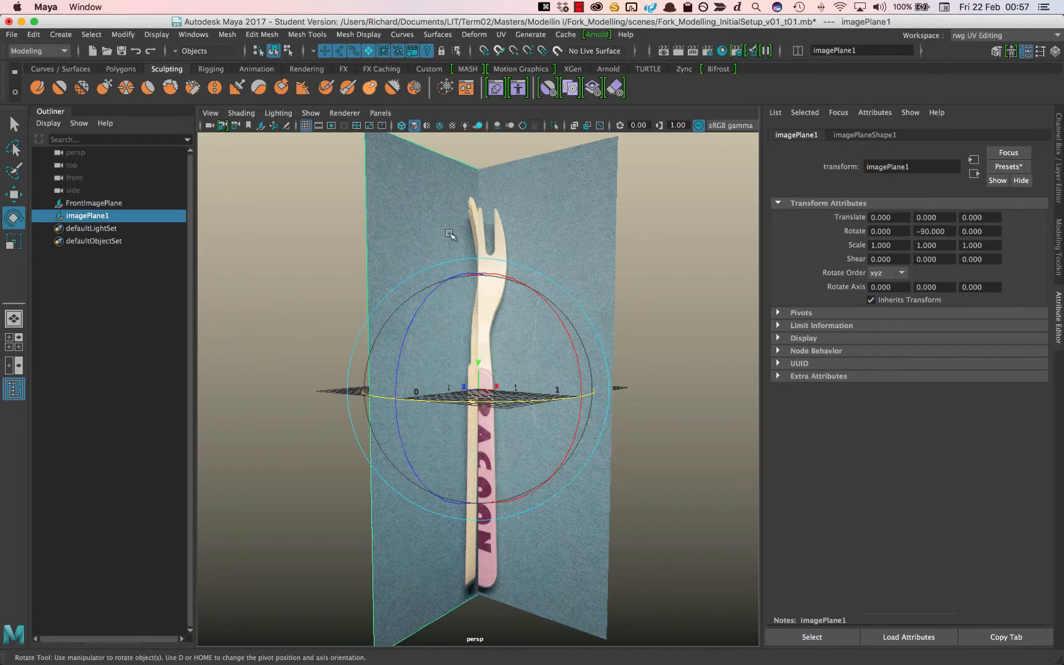
In the enlarged front view, create a polygon plane and scale it uniformly to about 42.5, wider than the fork image
key(space)
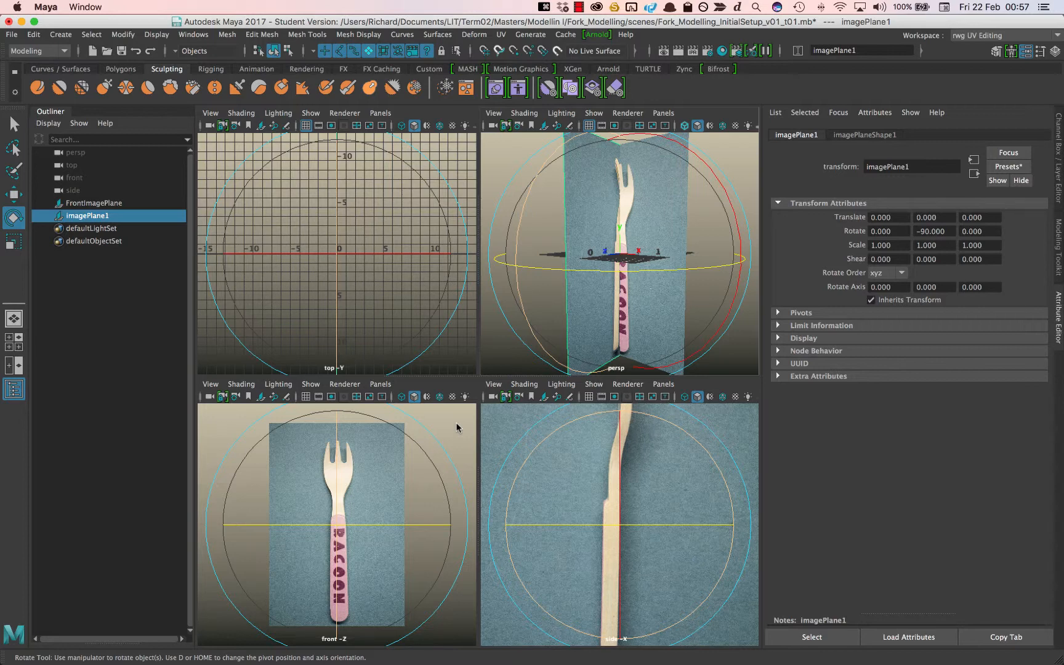
key(space)
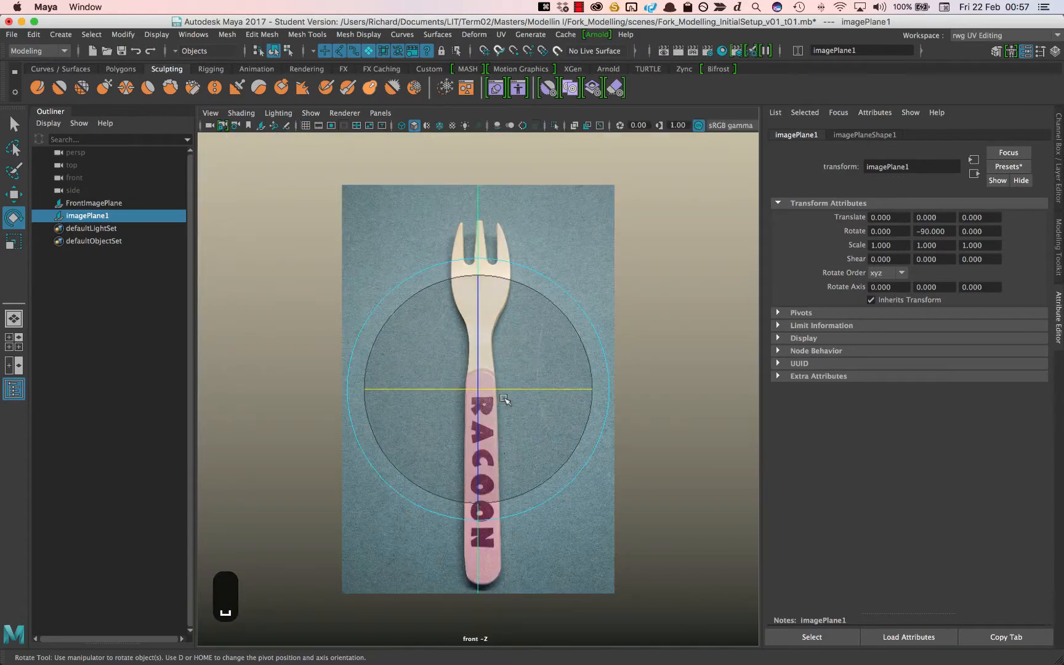
click(634, 249)
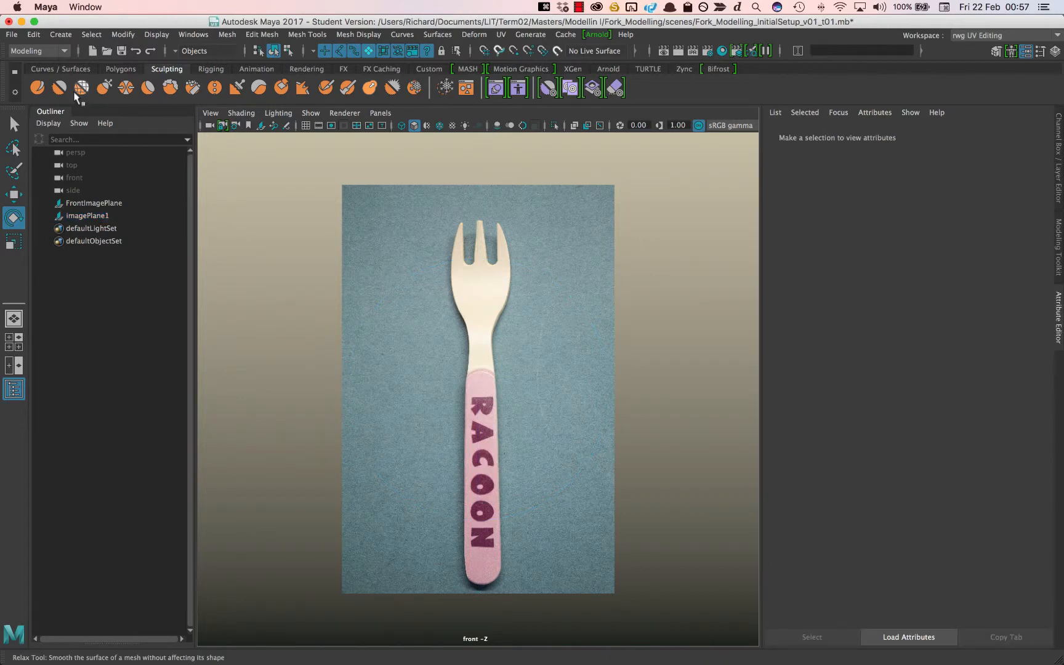
click(65, 69)
click(123, 69)
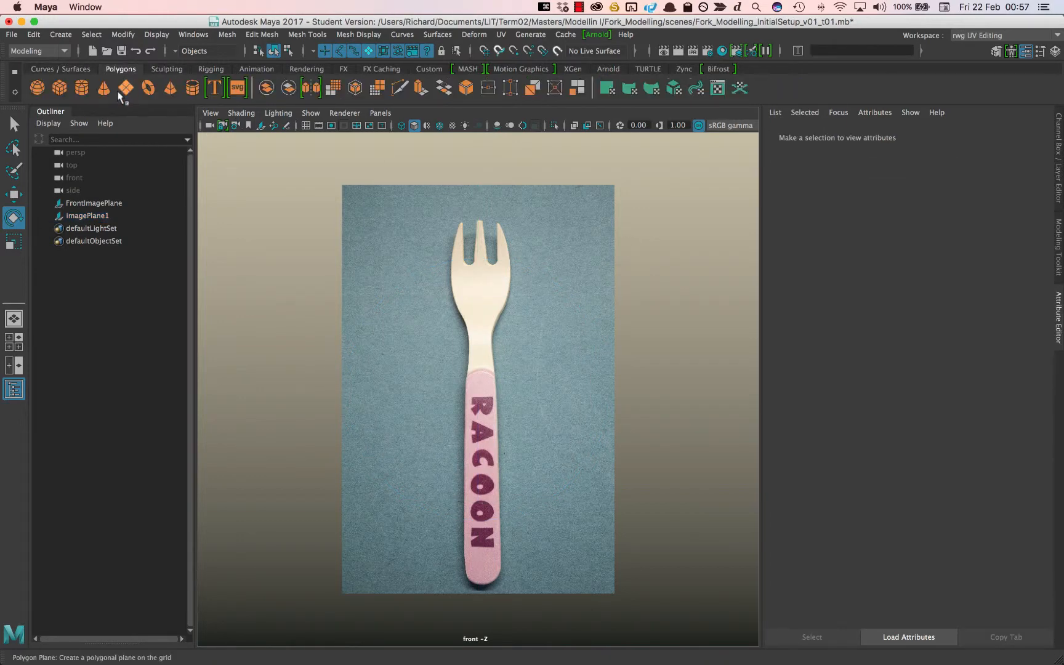
click(123, 90)
key(r)
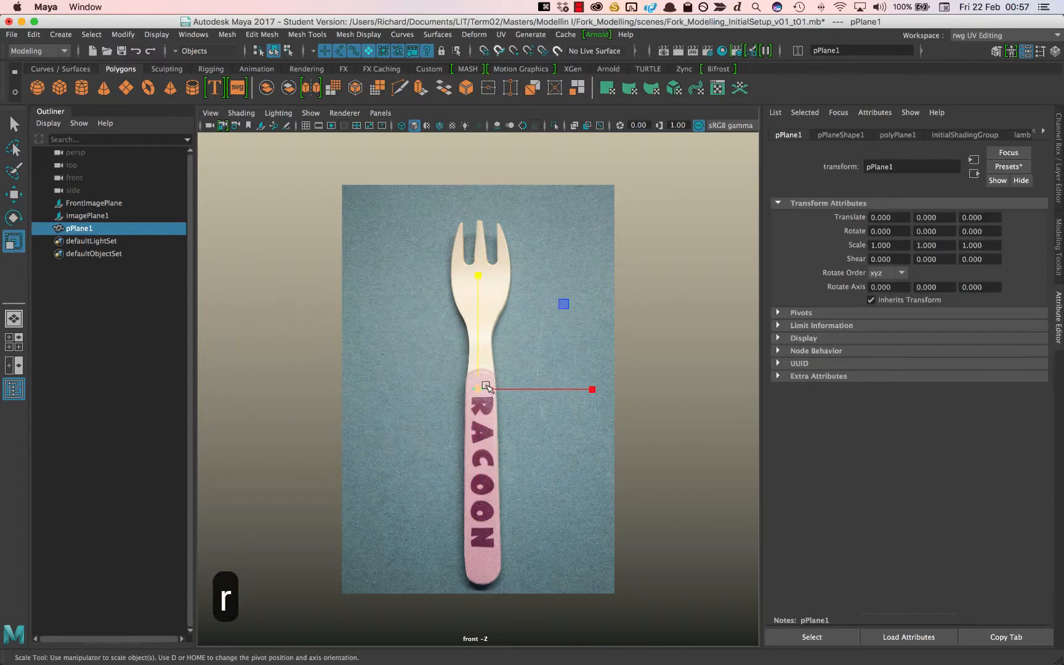
drag(486, 387, 742, 406)
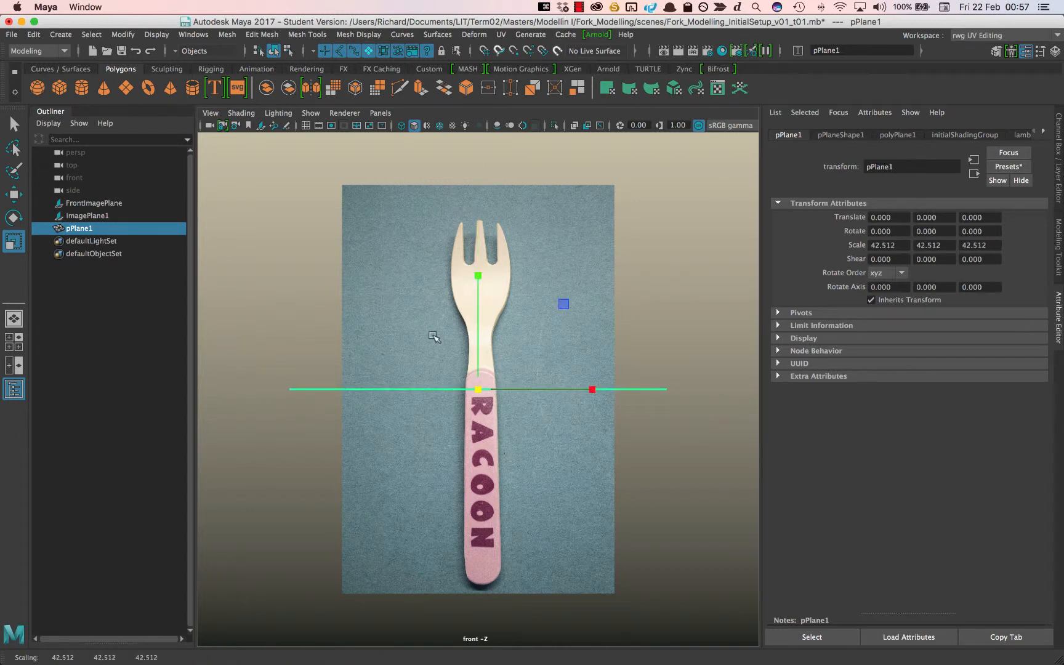
Move the polygon plane up to the tip of the fork's middle tine, at about 19.04 in Y
key(w)
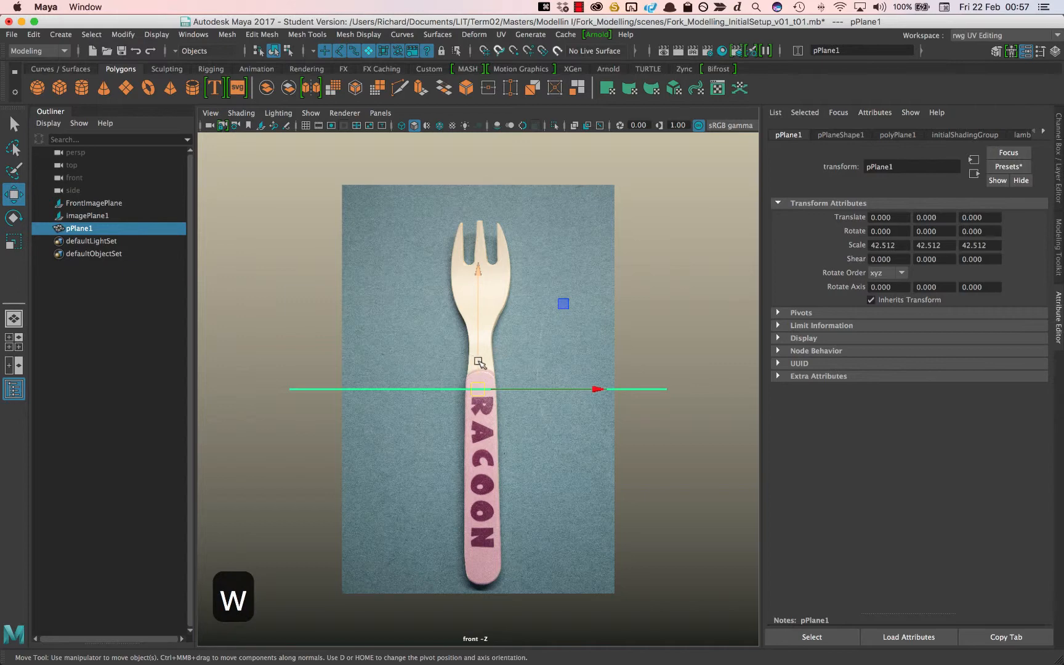
drag(476, 357, 475, 188)
scroll(492, 231, up, 1)
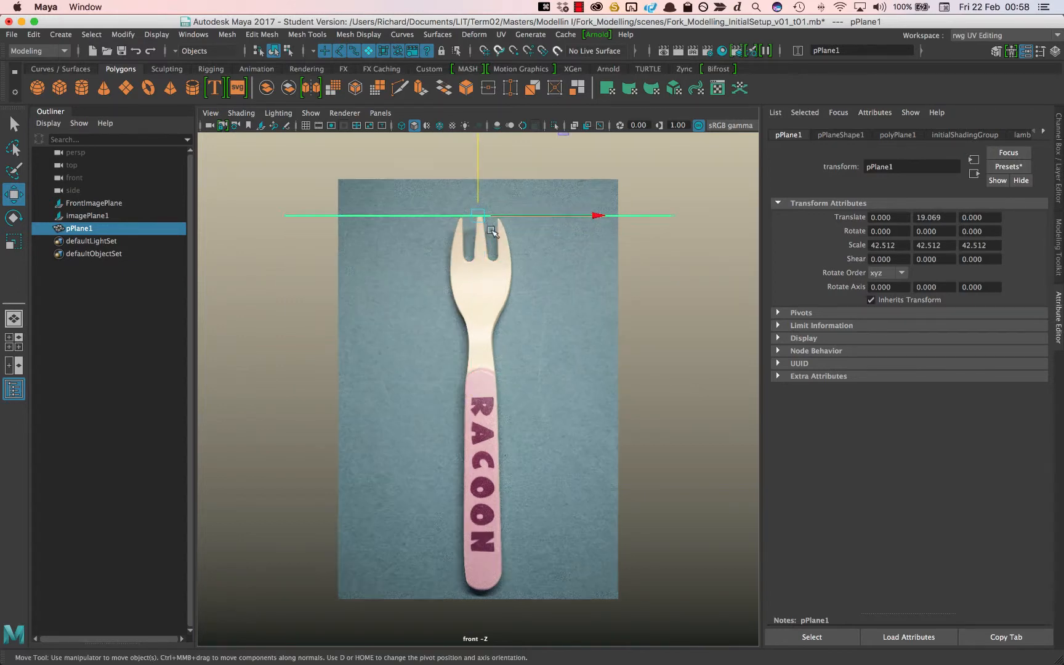
scroll(493, 231, up, 1)
key(f)
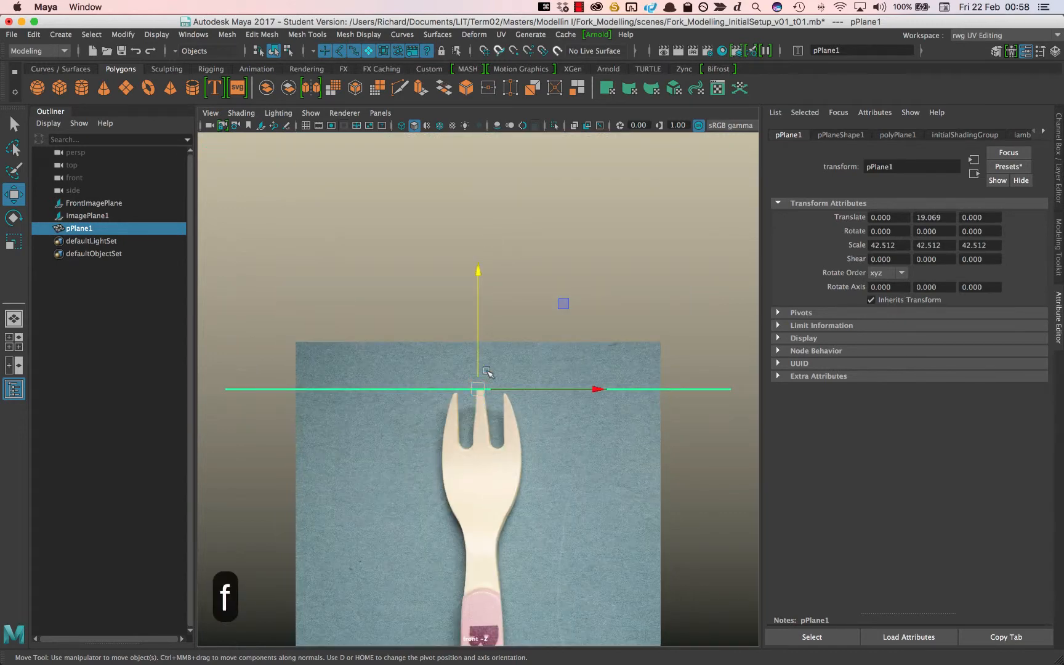
scroll(486, 372, up, 3)
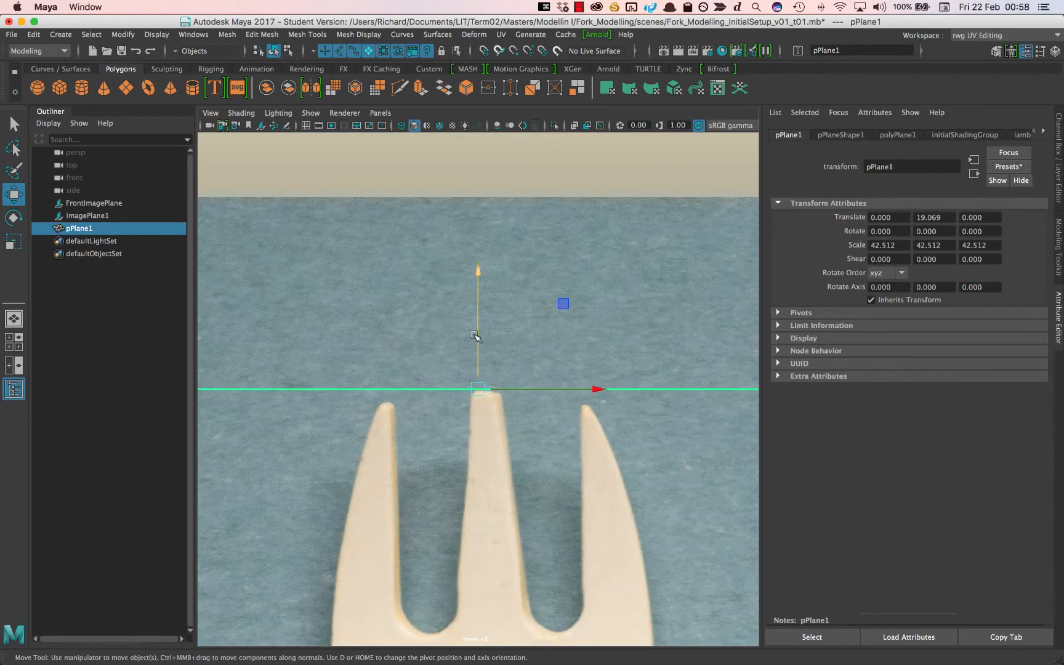
drag(476, 337, 477, 339)
scroll(480, 351, down, 5)
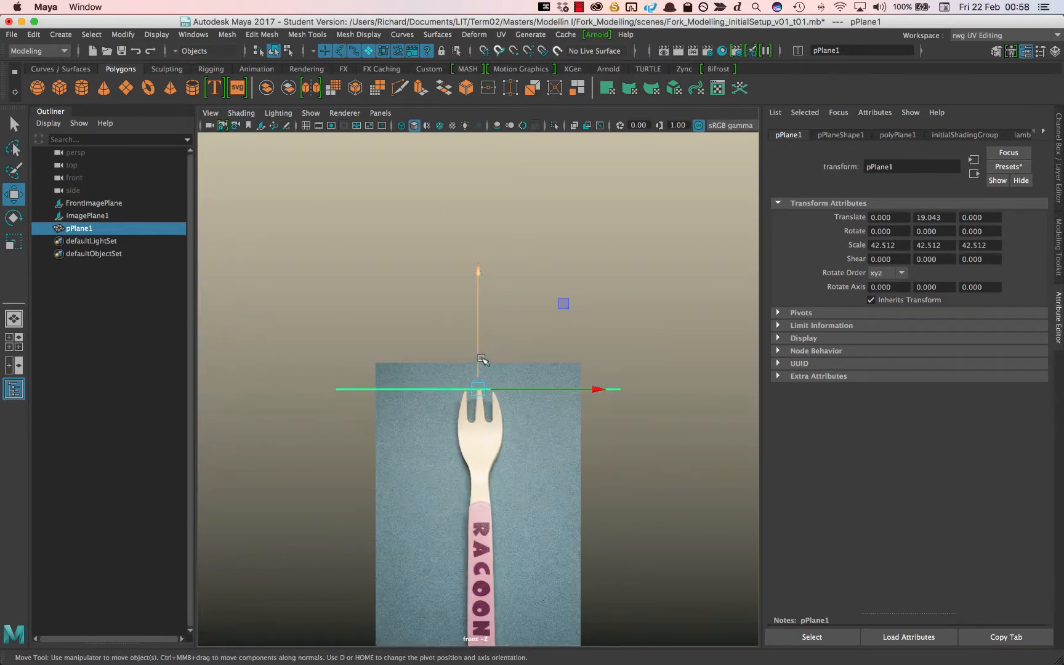
Duplicate the guide plane and move the copy down to the bottom end of the fork handle, at about -22.09 in Y
key(super+d)
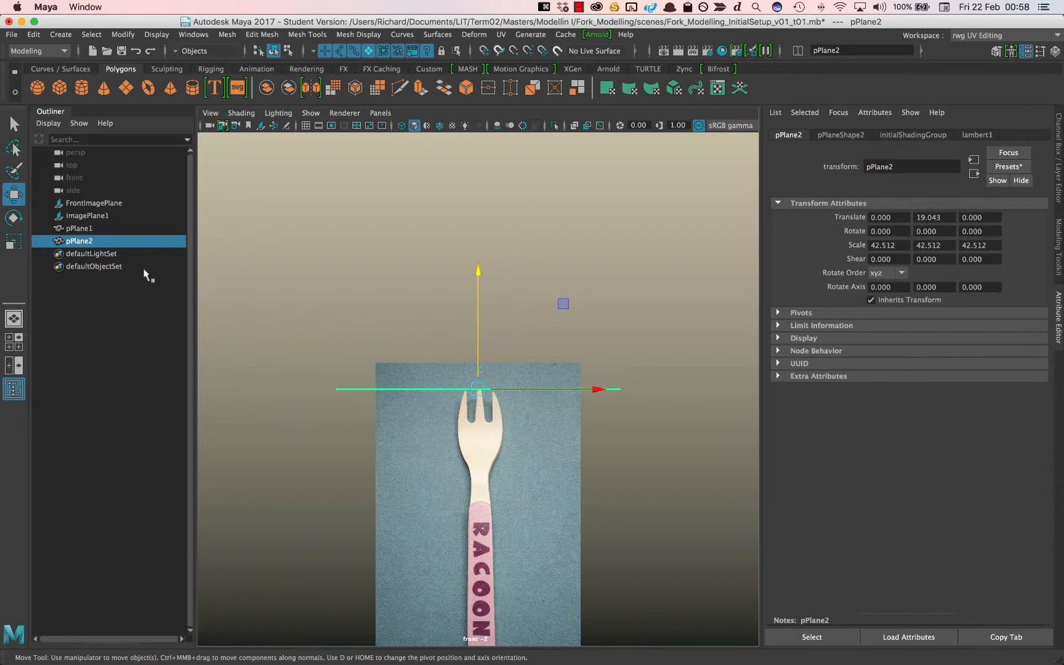
click(477, 316)
drag(476, 316, 498, 574)
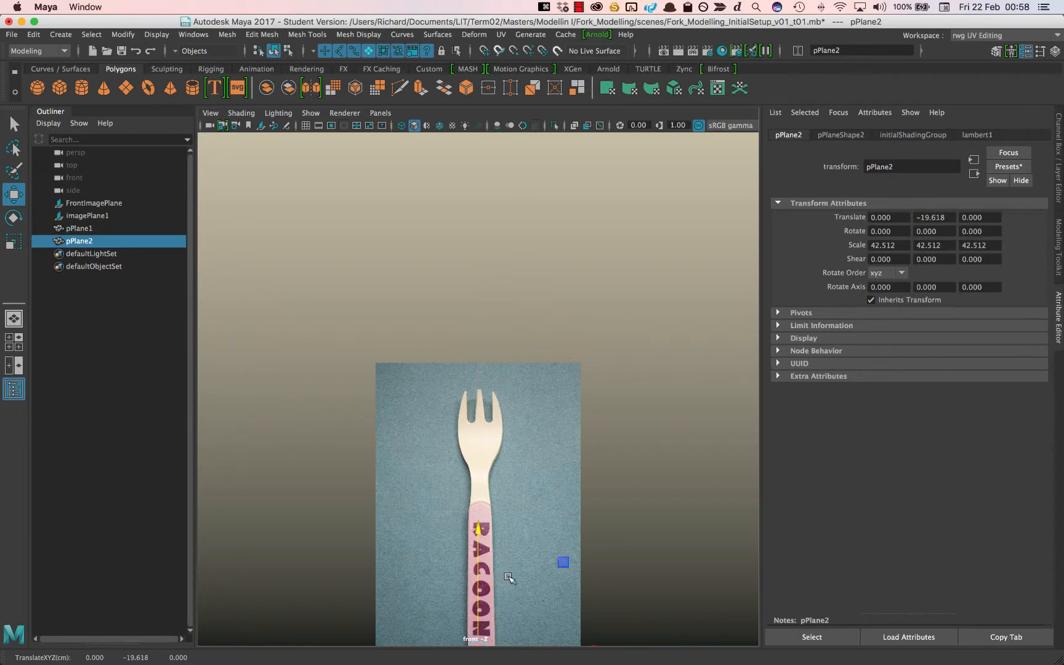
alt+middle_drag(499, 572, 512, 440)
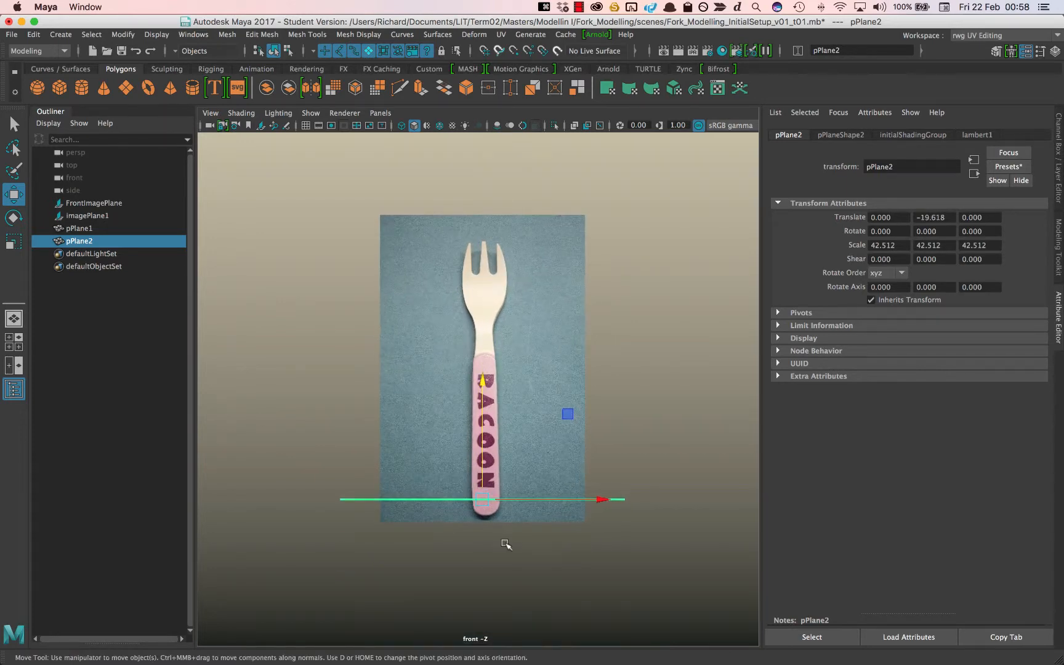
scroll(504, 543, up, 3)
key(f)
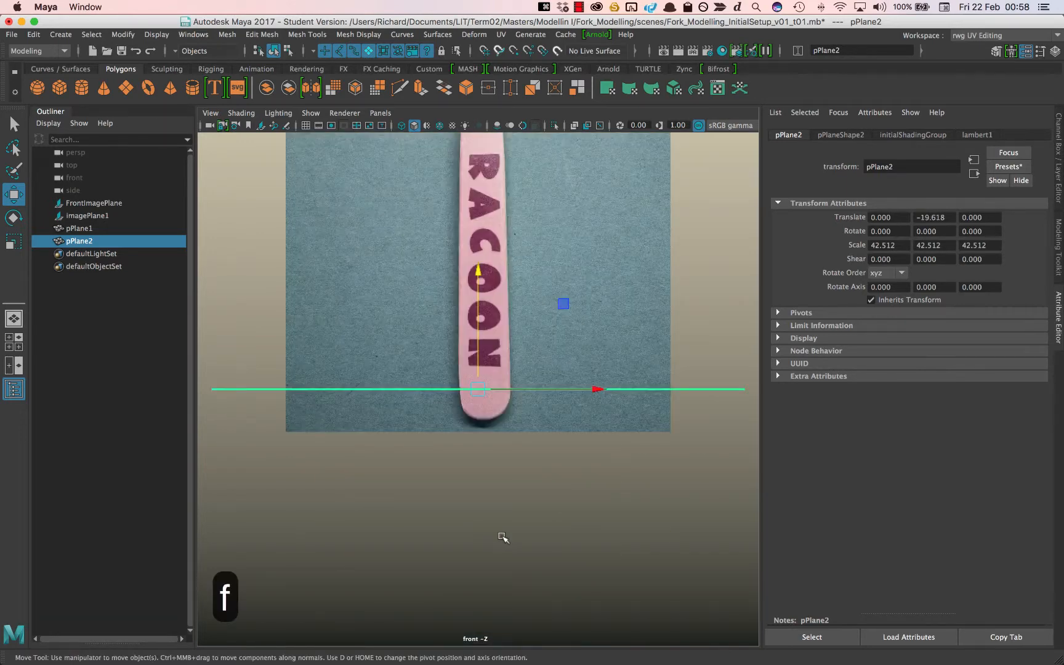
drag(477, 275, 482, 305)
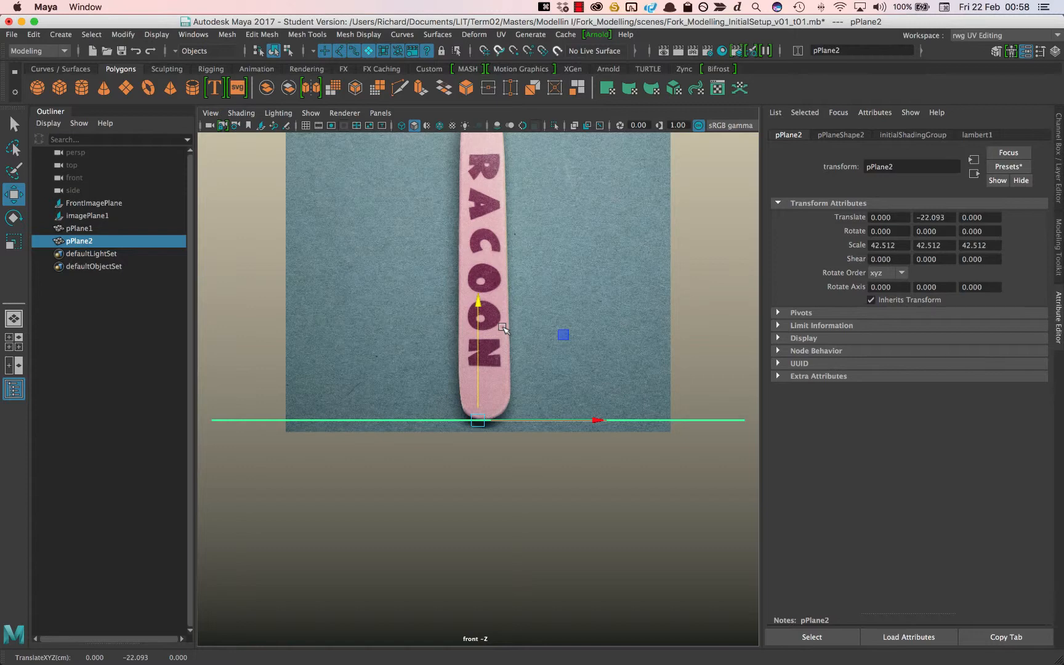
Duplicate the lower guide plane and move the copy up to the top of the pink handle, at about 2.4 in Y
scroll(503, 328, down, 2)
key(super+d)
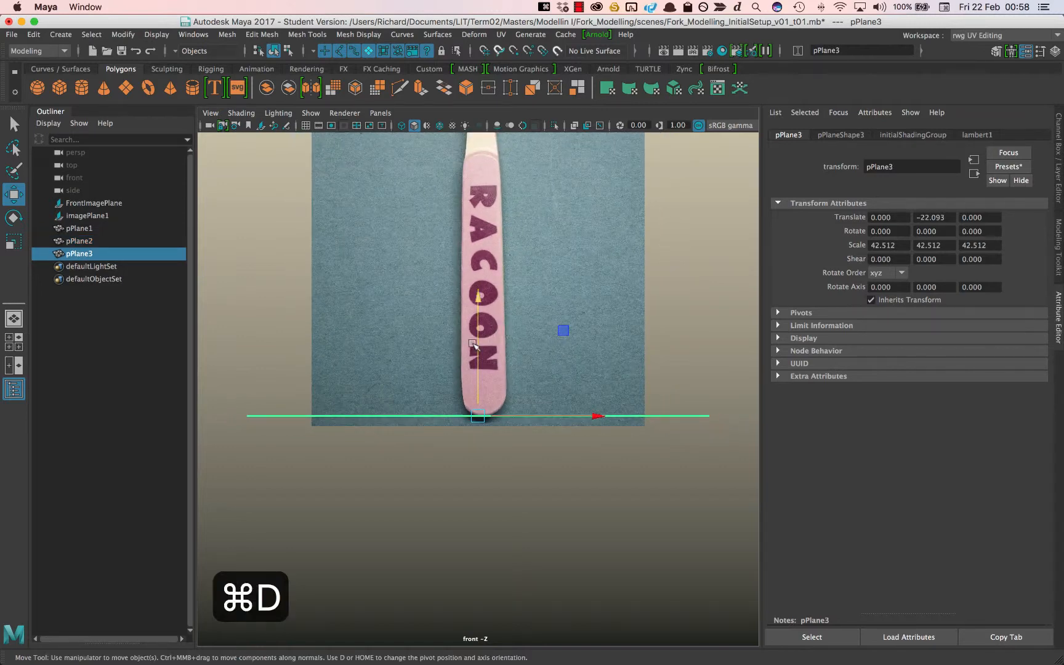
drag(477, 345, 487, 79)
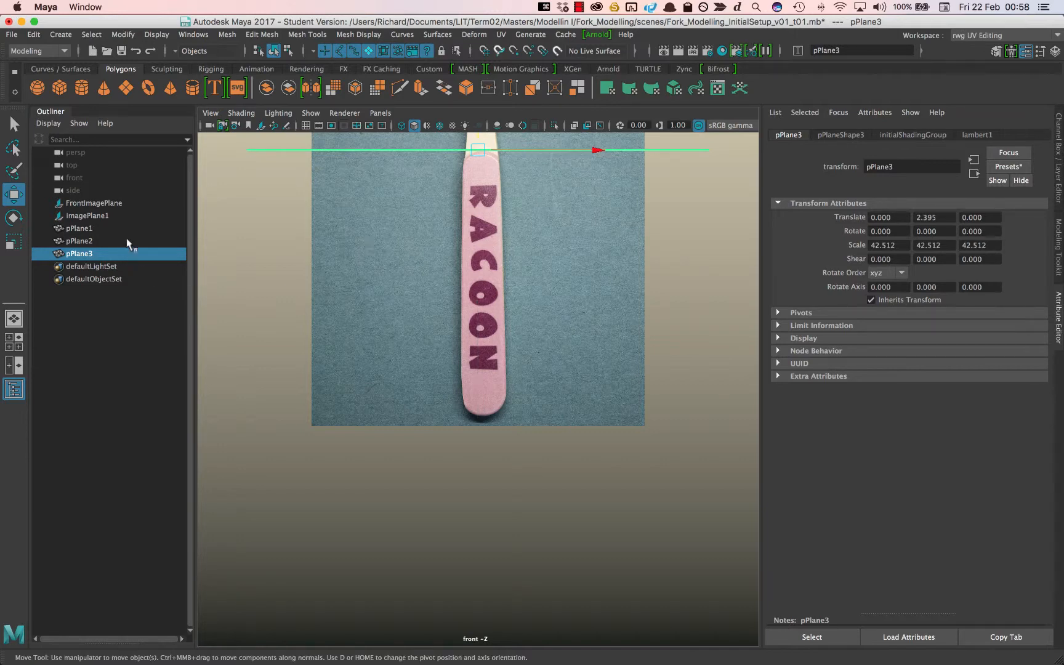
Select the three guide planes and frame them in the front view and the side view to compare both fork images
click(109, 229)
shift+click(105, 255)
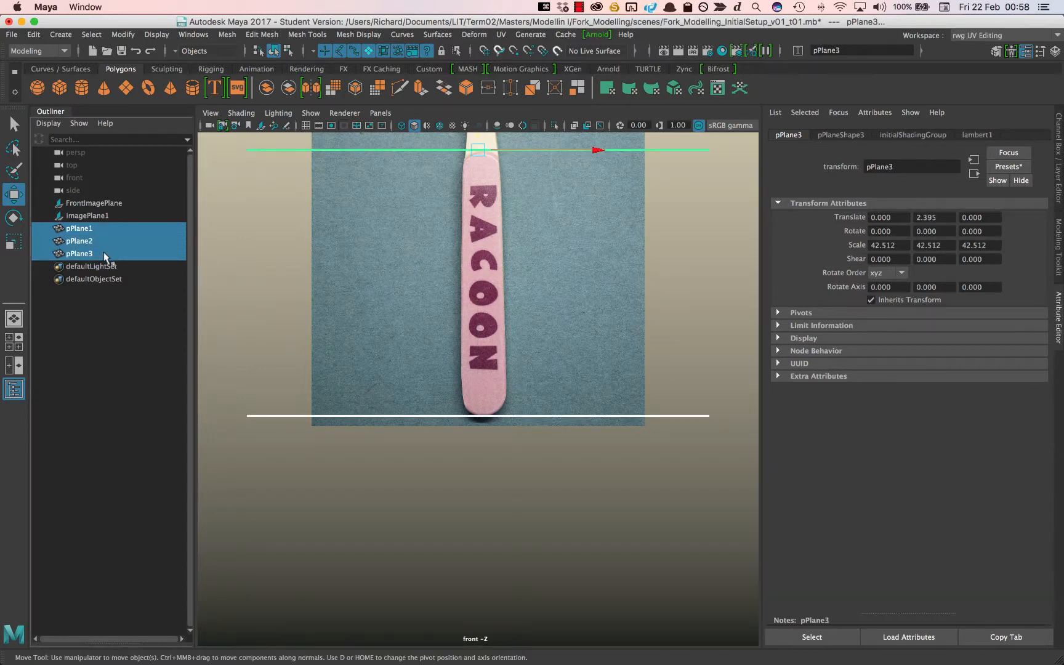
key(f)
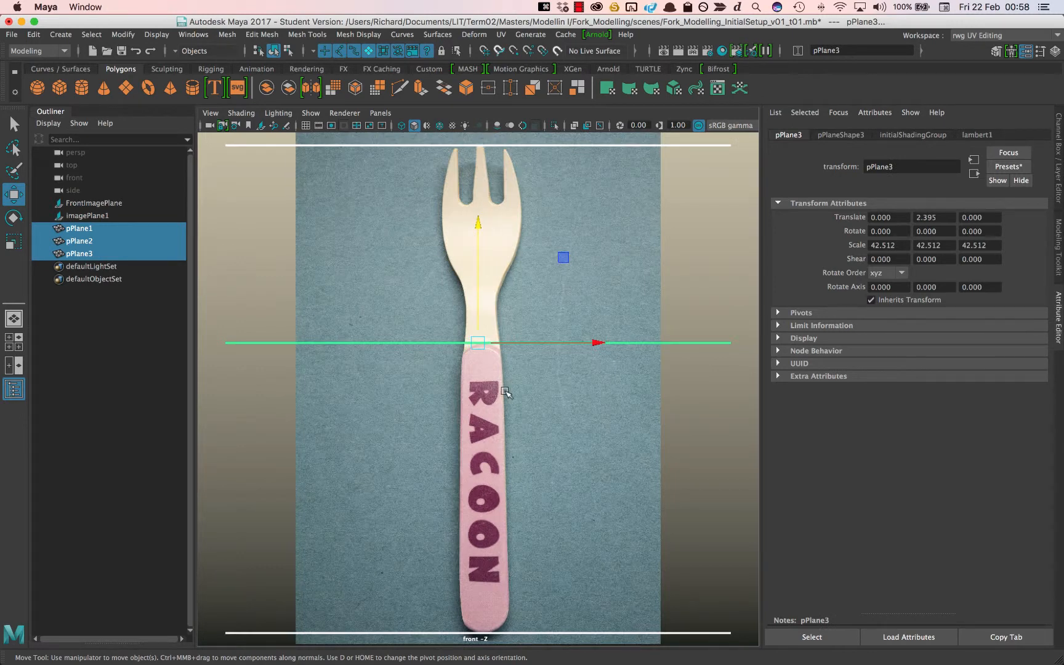
key(space)
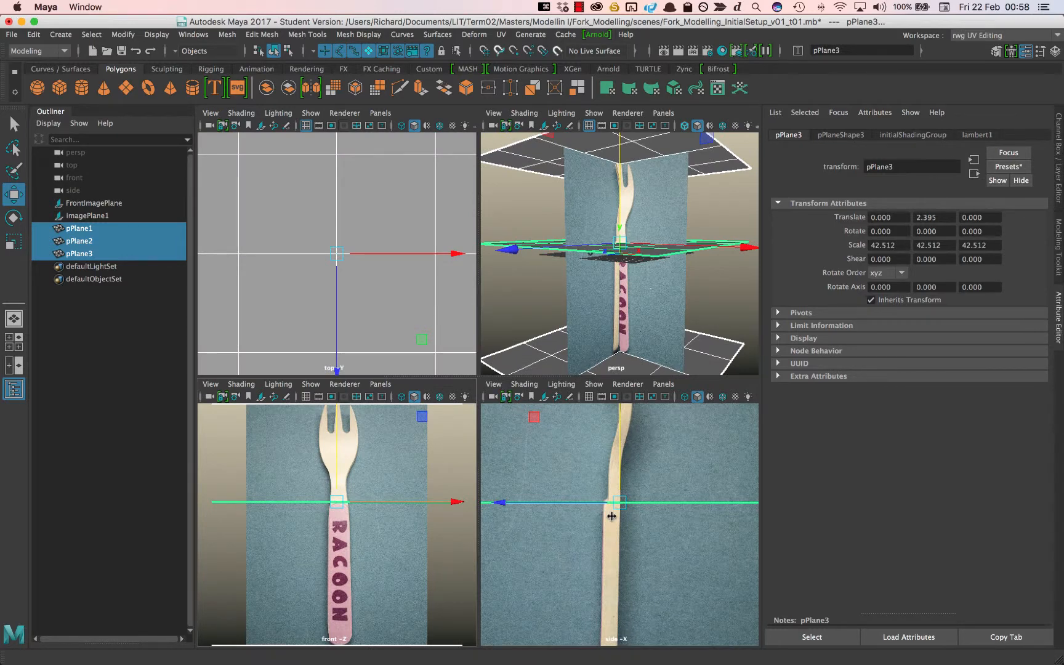
key(space)
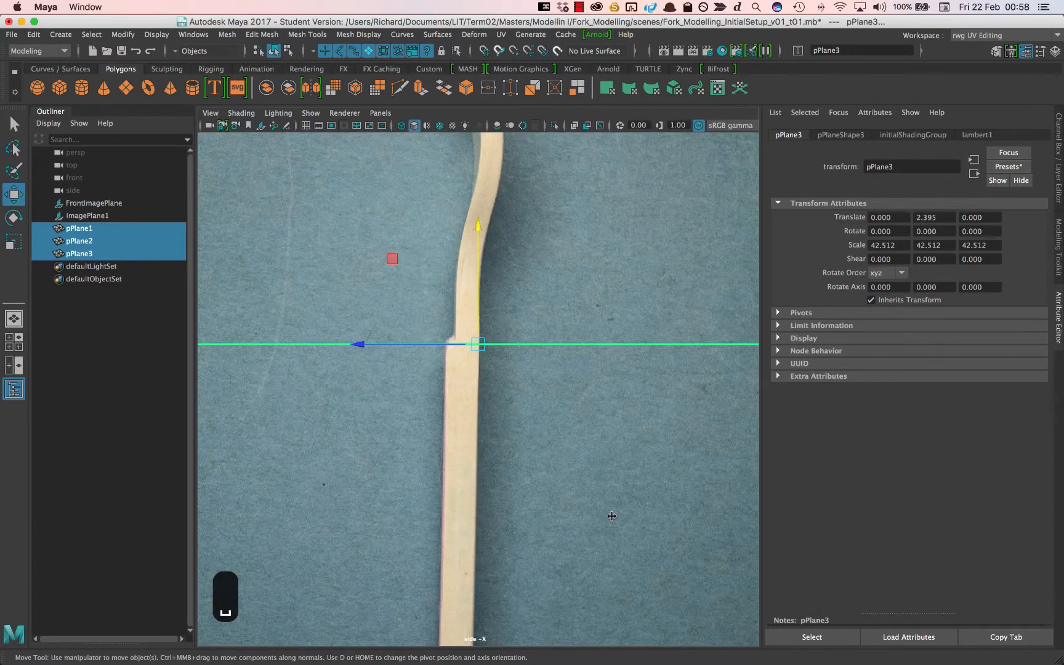
key(f)
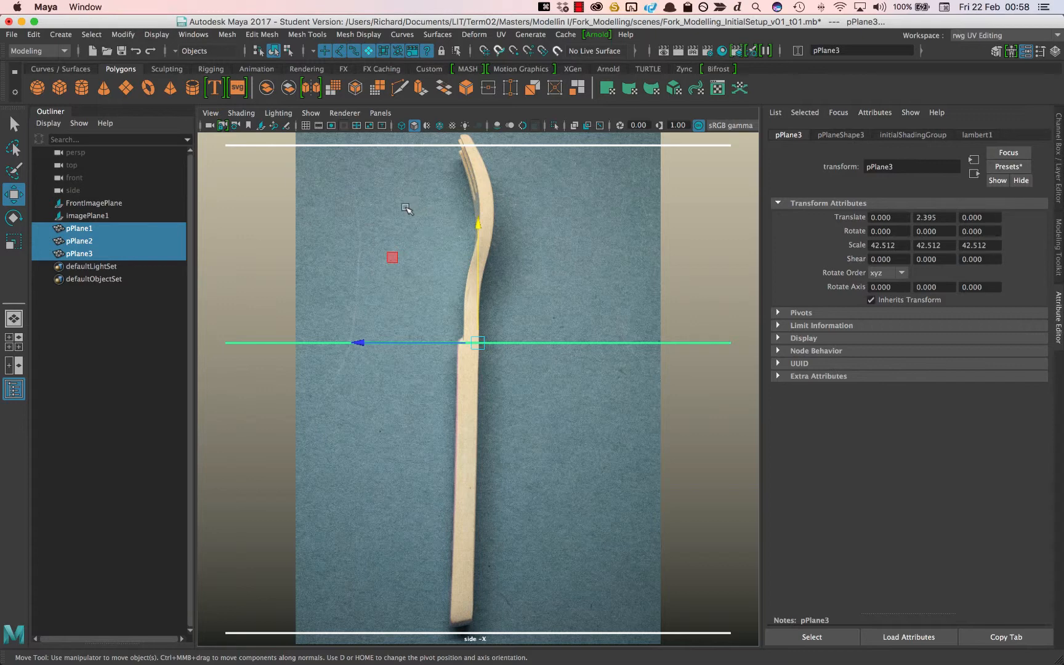
Rename the side view's image plane as SideImagePlane
click(354, 218)
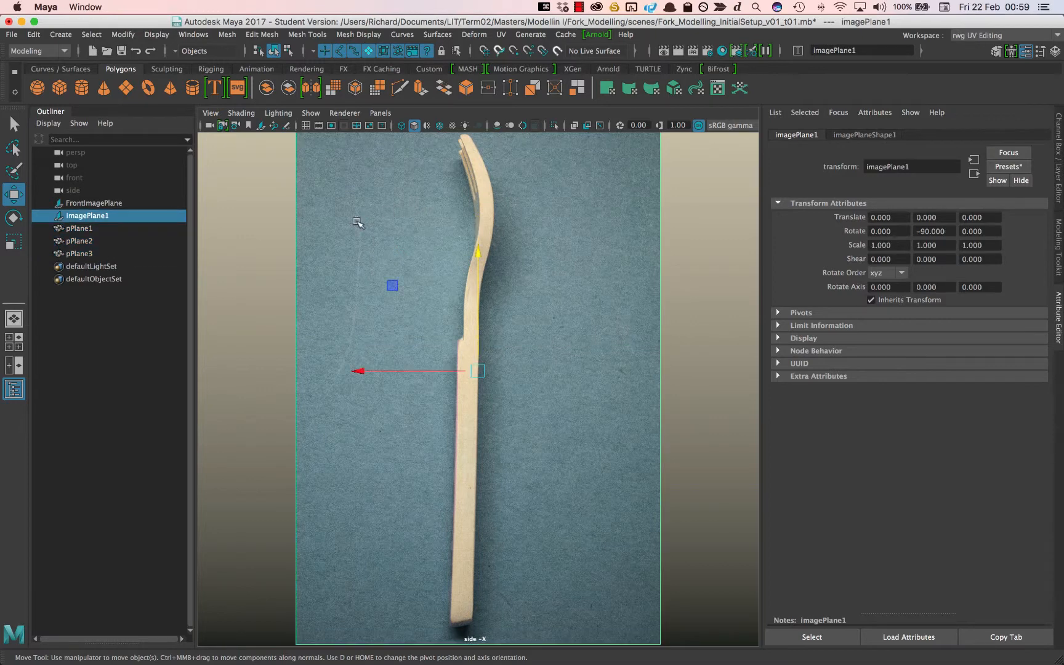
double_click(96, 216)
text(SideF)
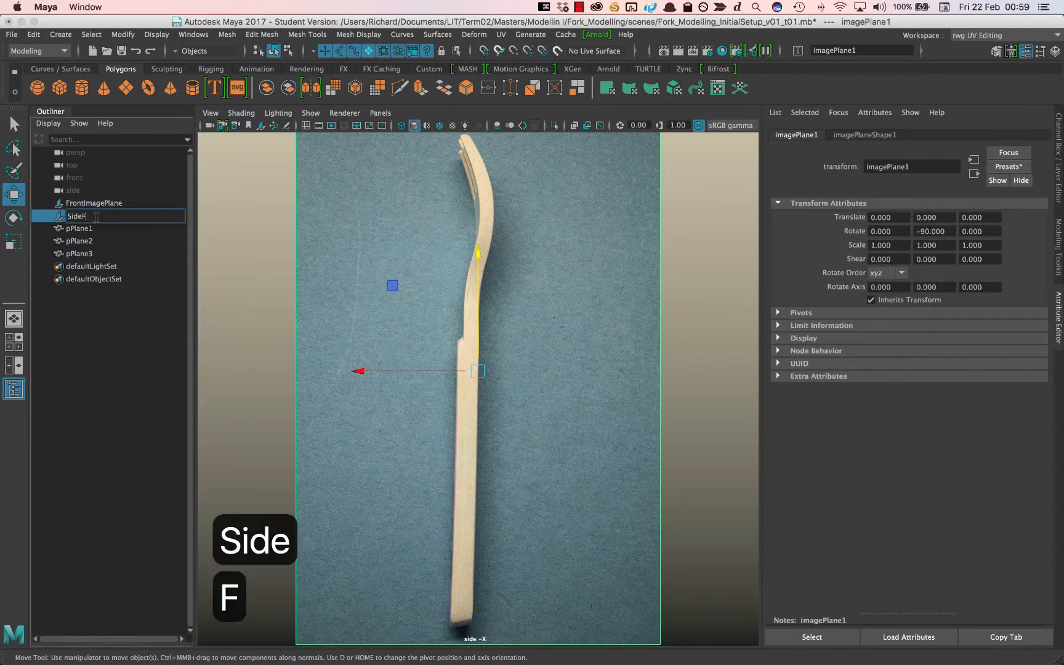
key(BackSpace)
text(Ima)
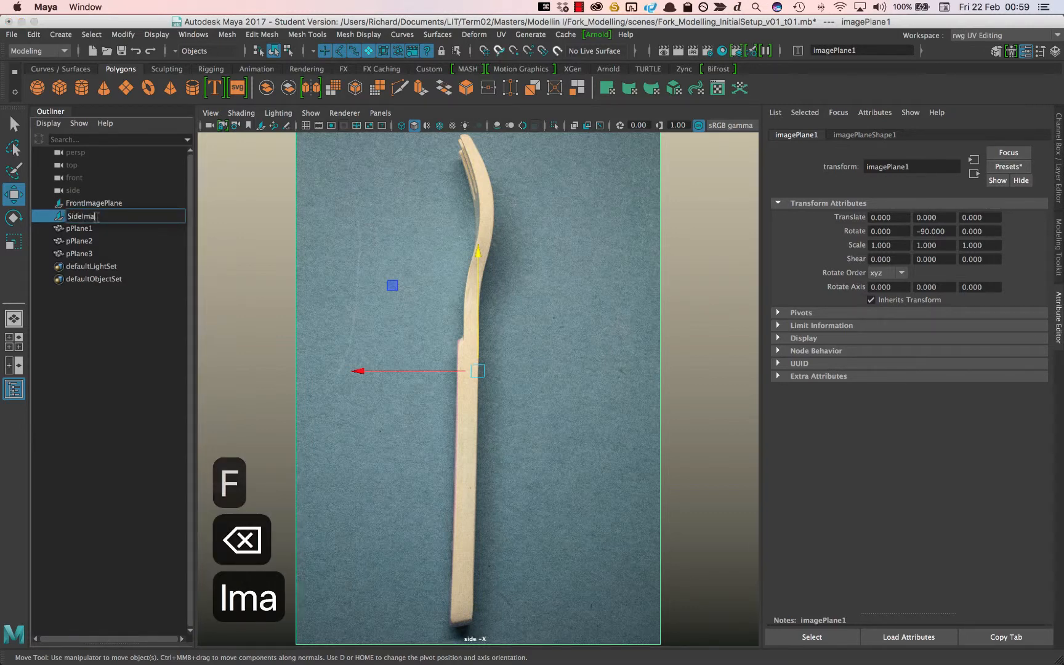
text(gePlane)
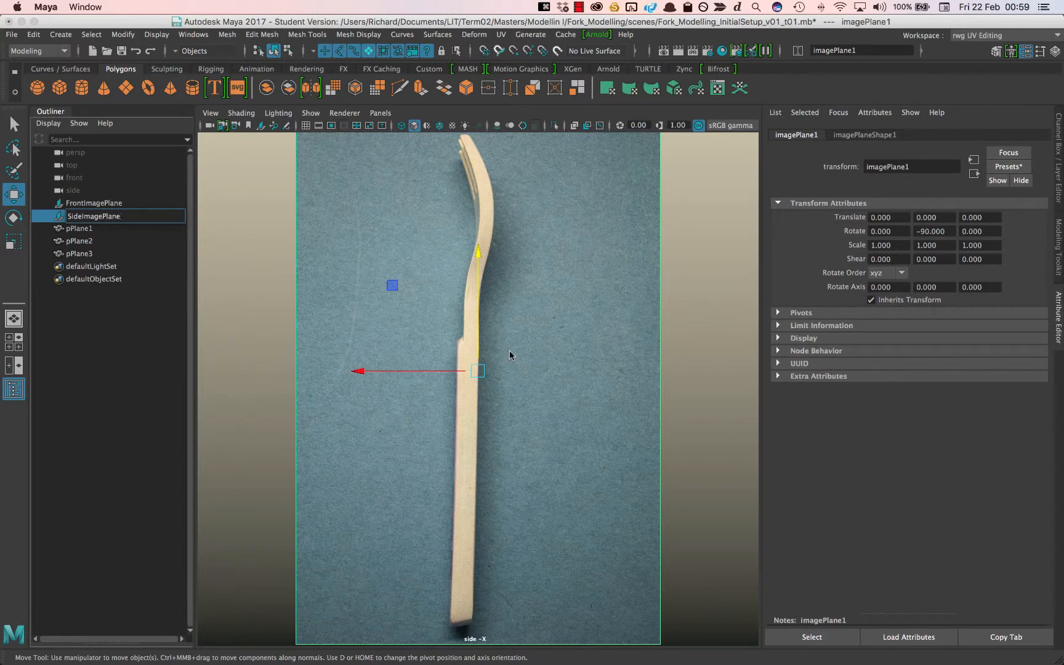
key(Return)
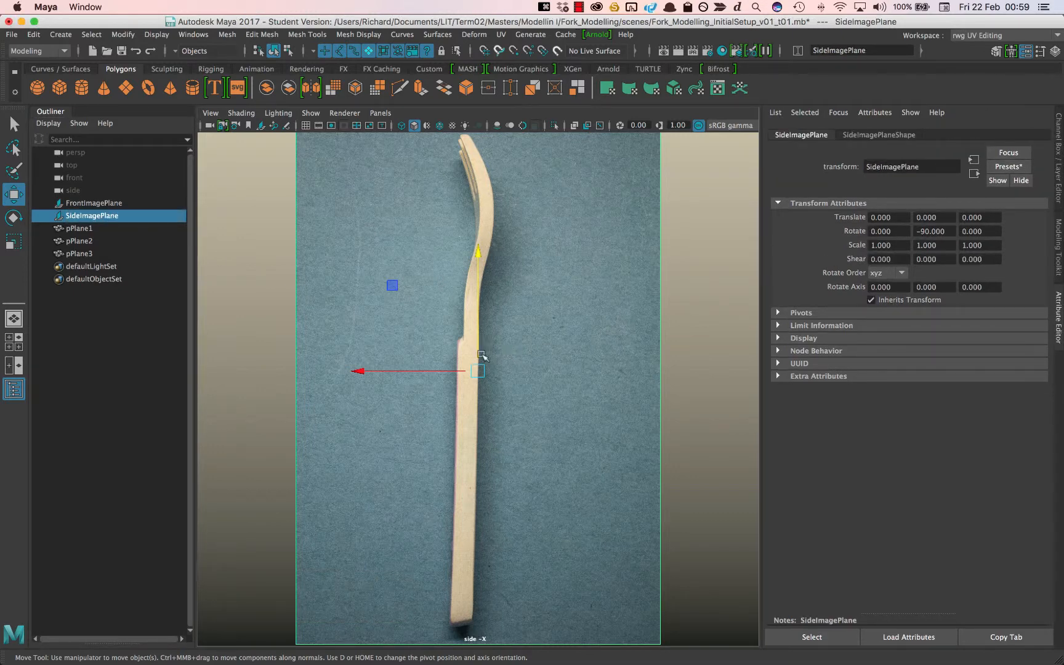
Select all three guide planes, pPlane1 to pPlane3, and assign them to a new display layer
click(74, 229)
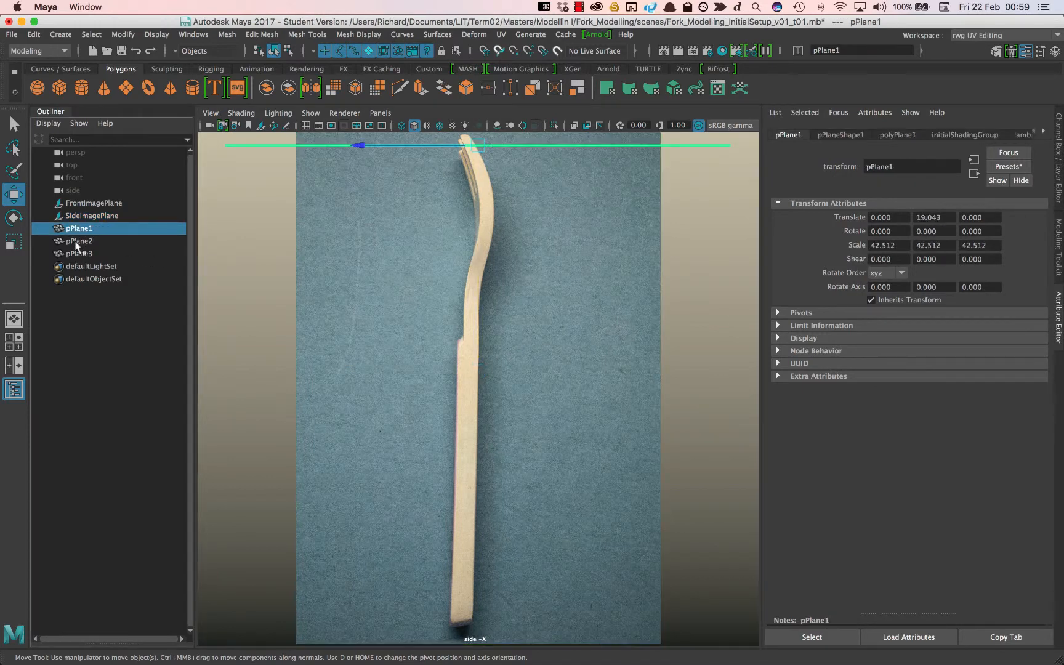
click(78, 240)
click(84, 253)
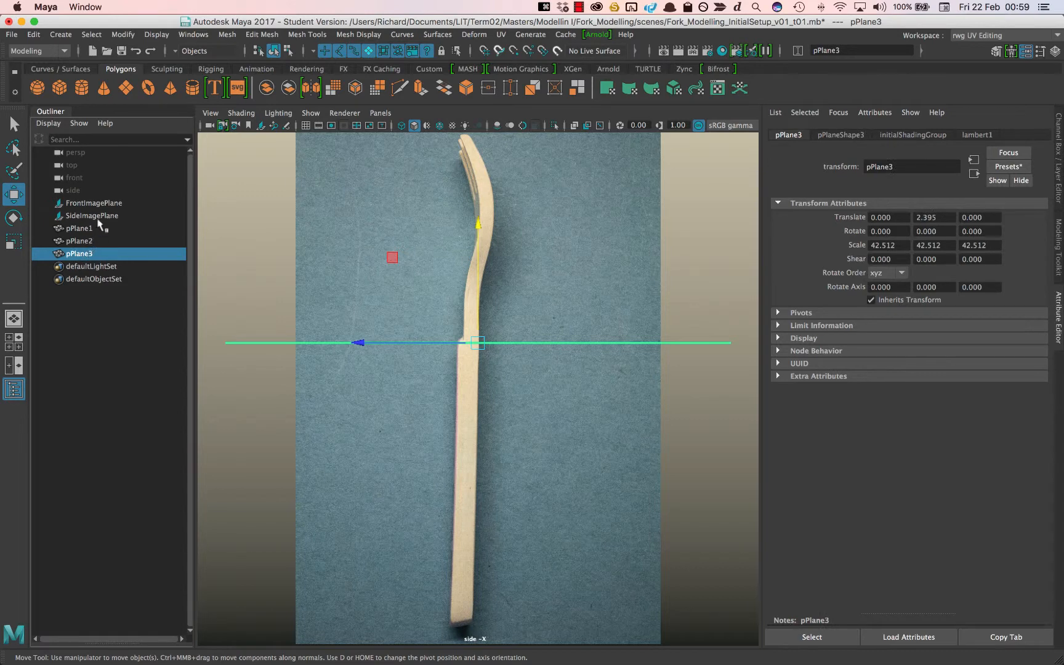
scroll(654, 274, down, 3)
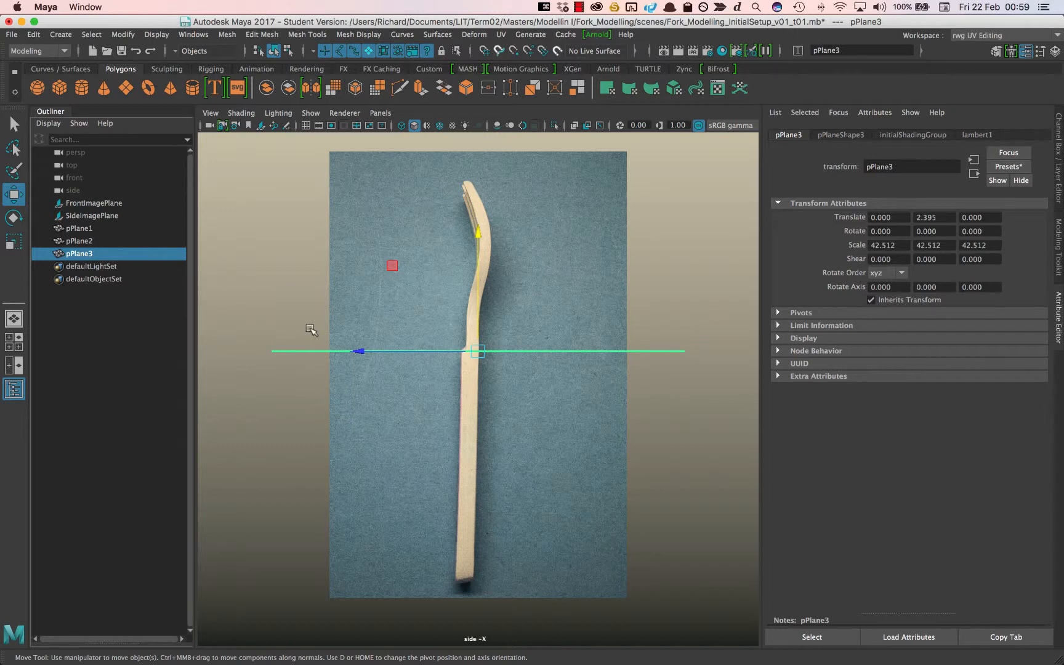
drag(99, 231, 101, 253)
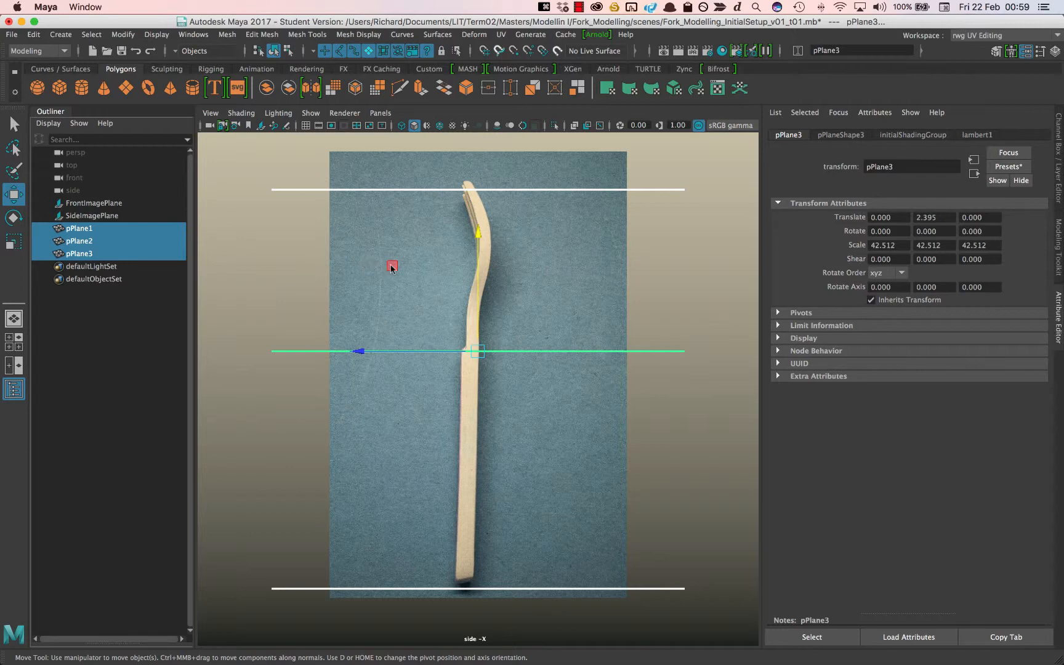
click(1060, 156)
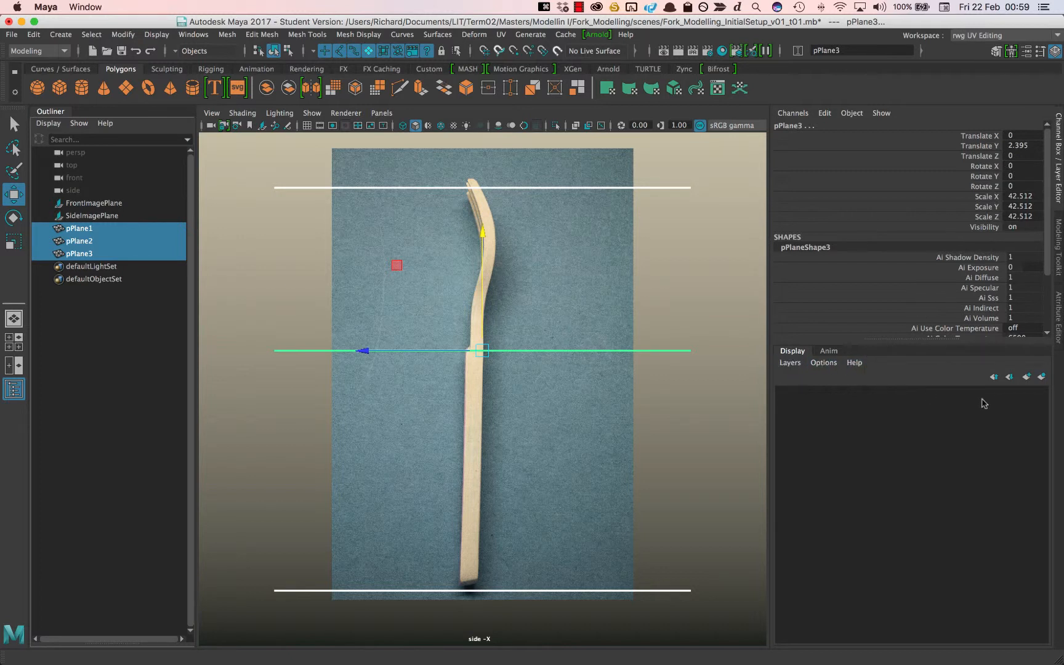
click(1042, 377)
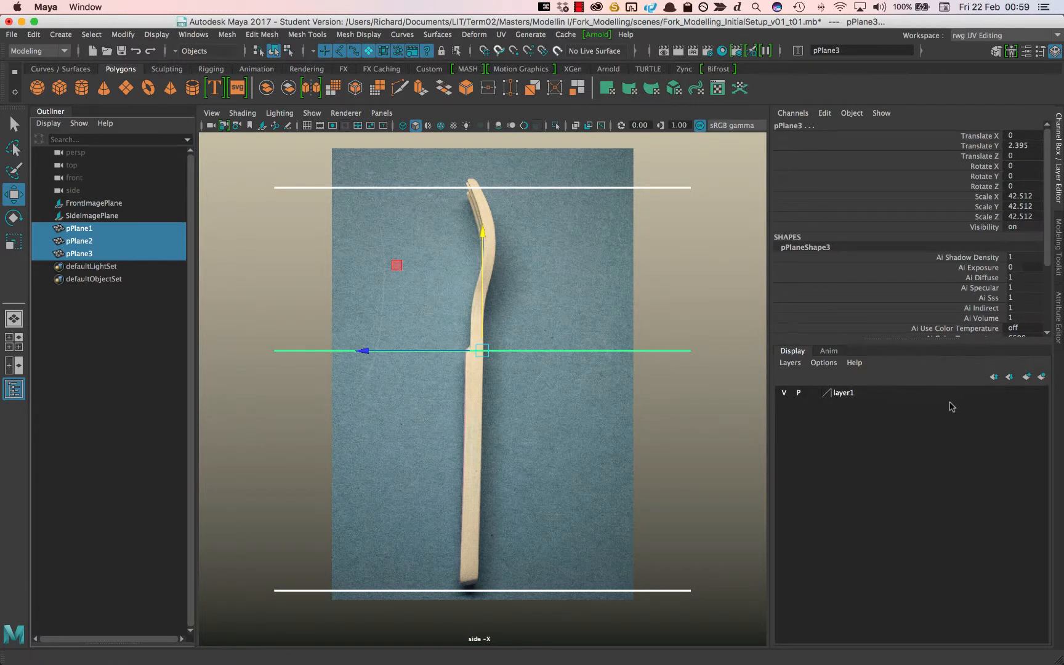
Toggle the visibility of the guide planes' display layer in the side and perspective views, leaving the layer visible
click(785, 392)
click(785, 392)
click(784, 392)
click(784, 392)
click(784, 392)
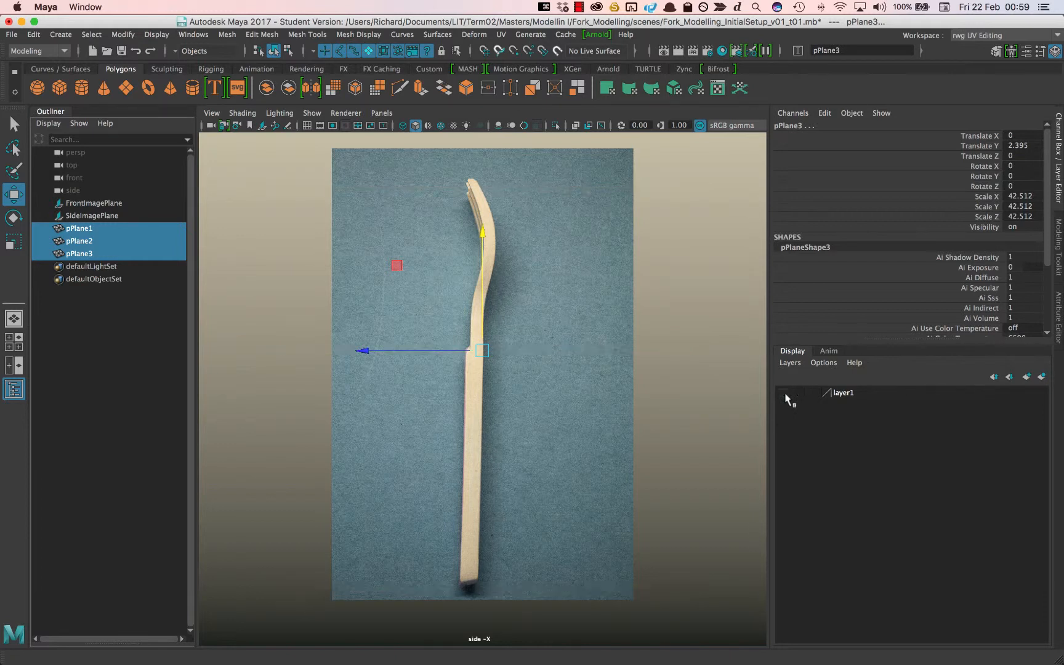
click(785, 392)
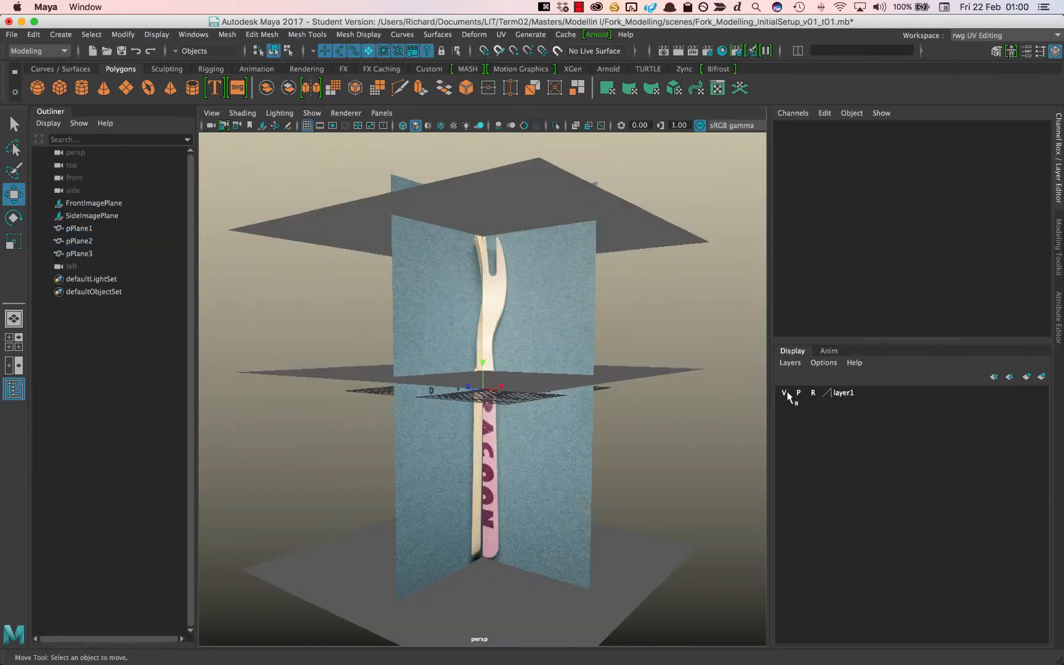
click(786, 393)
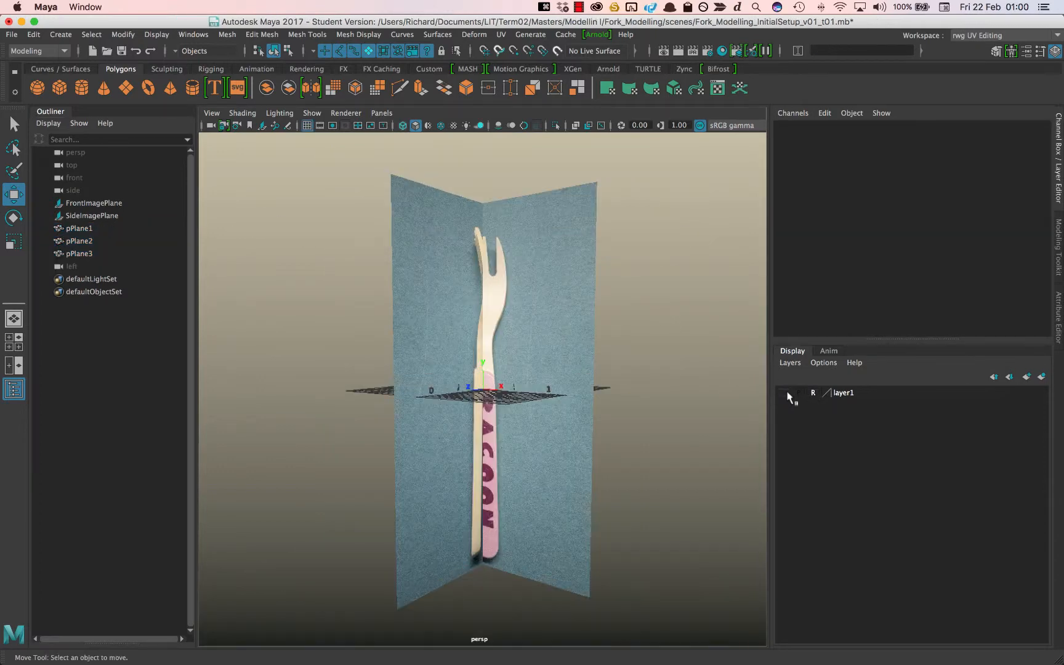
click(786, 392)
click(786, 393)
click(785, 393)
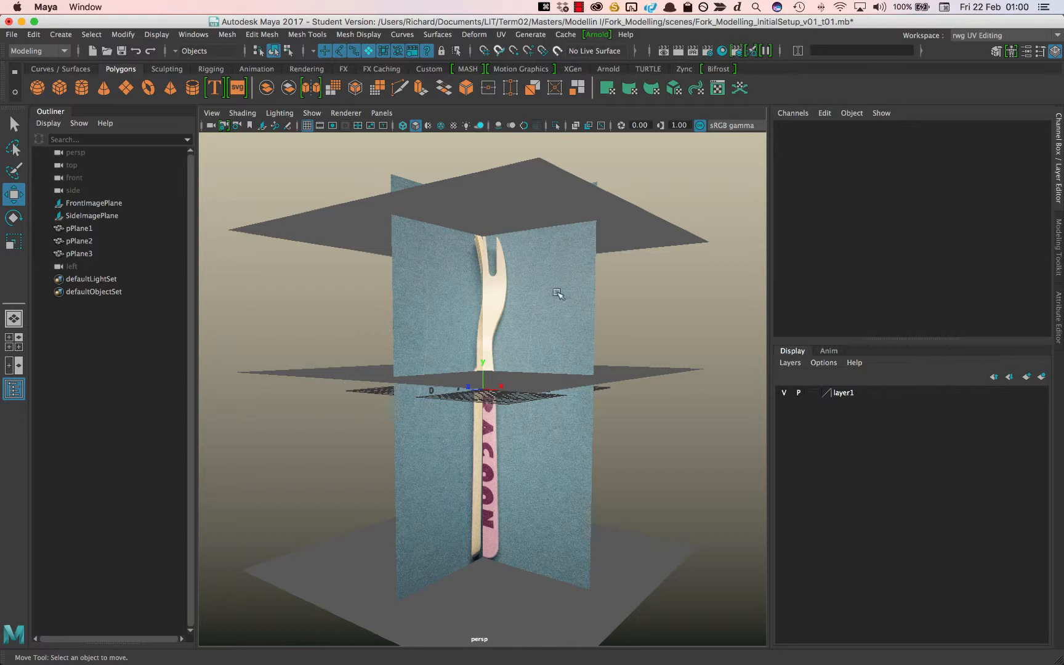
Compare the Template and Reference display types on the guide planes' layer and leave it set to Template
click(570, 214)
click(648, 373)
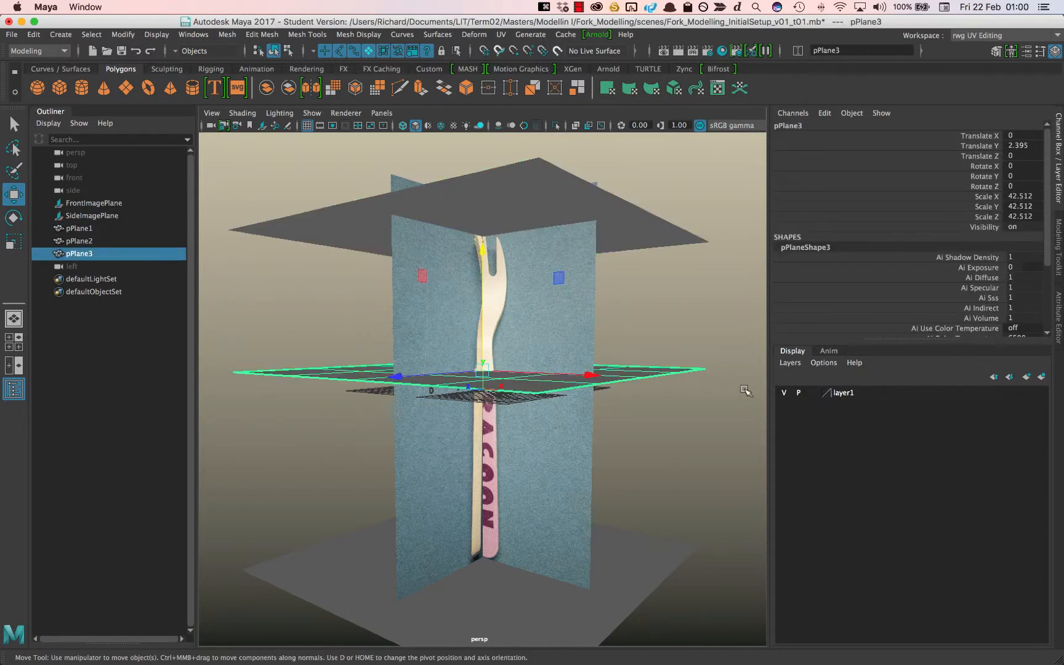
click(813, 394)
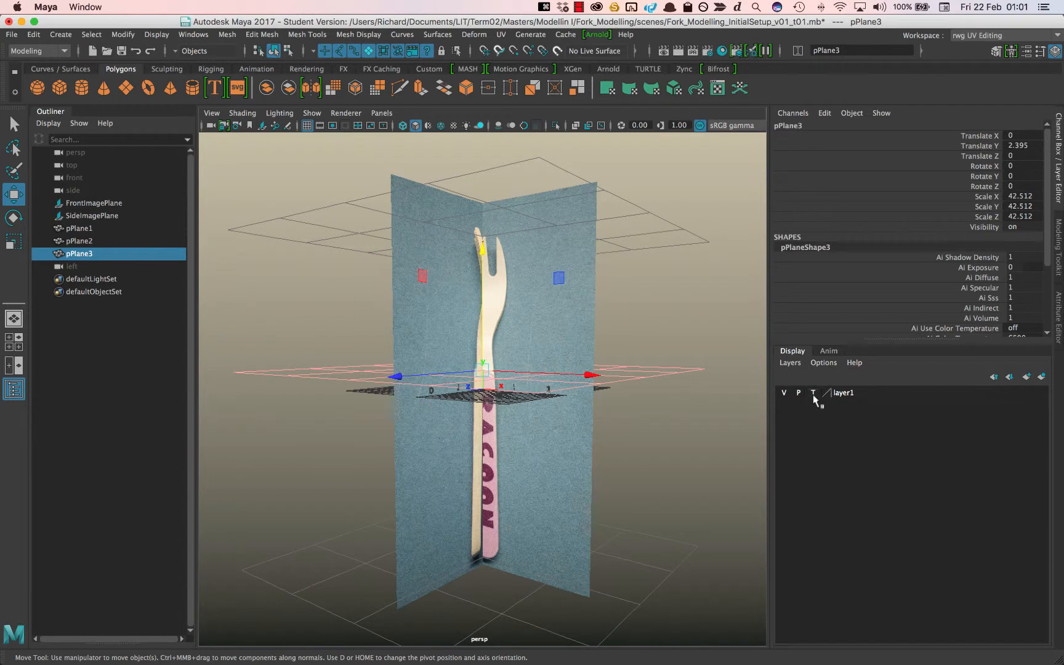
click(682, 248)
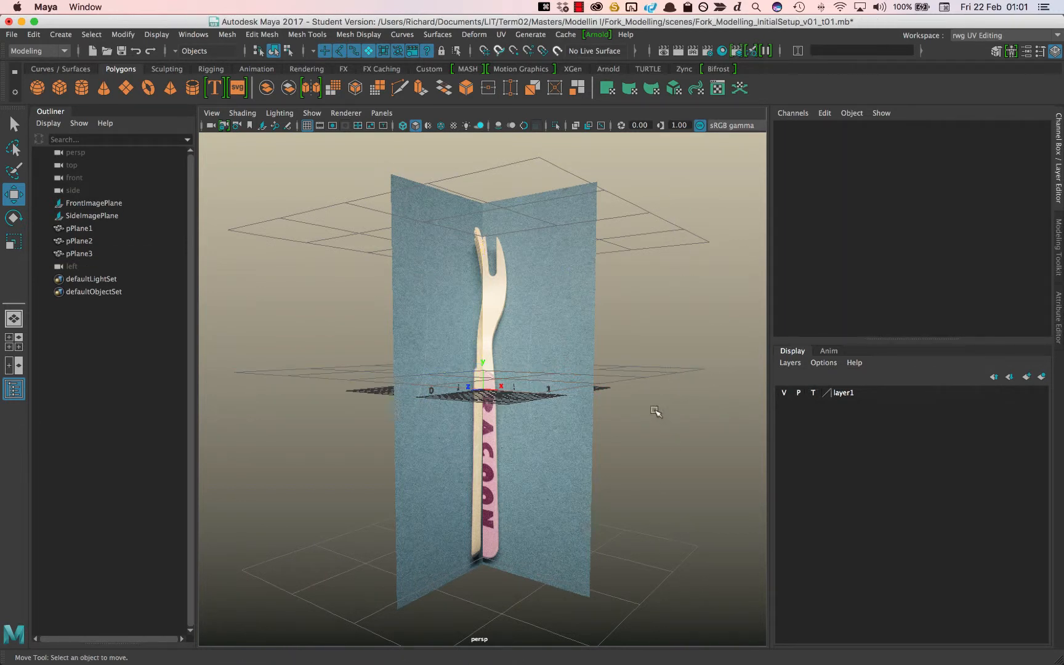
click(813, 394)
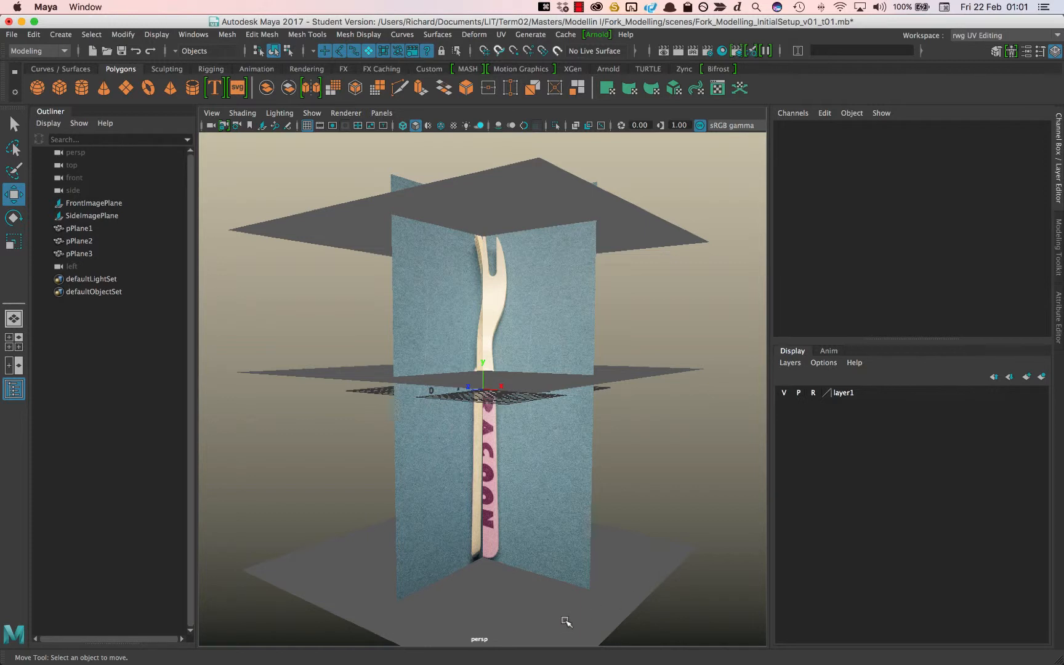
click(814, 394)
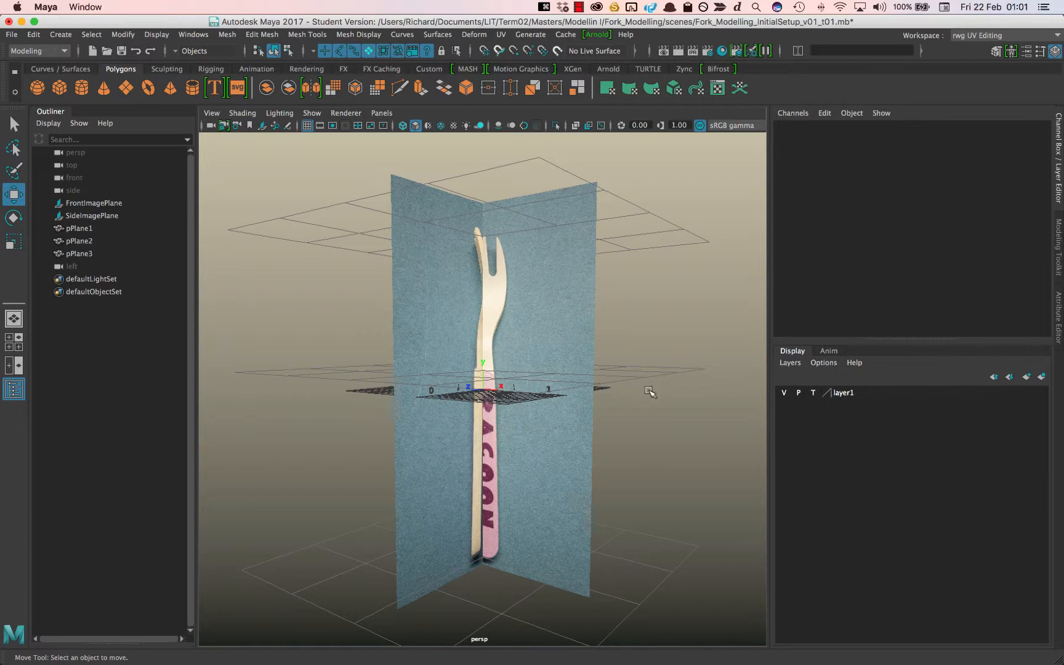
In the enlarged side view, move SideImagePlane down to about -0.84 in Y so the fork fits the guide lines
key(space)
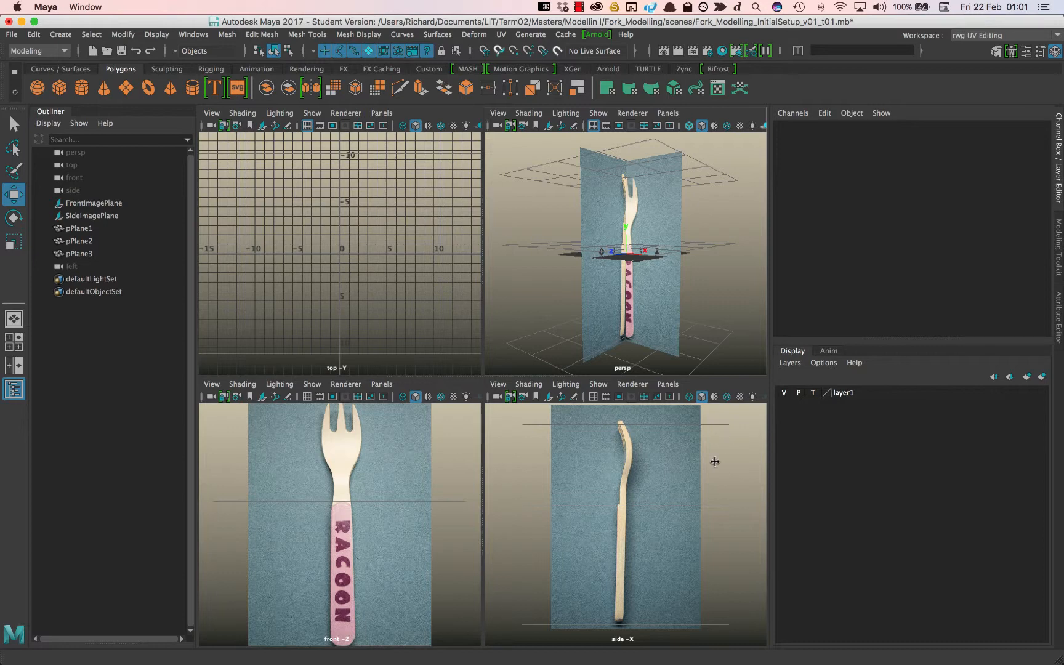
key(space)
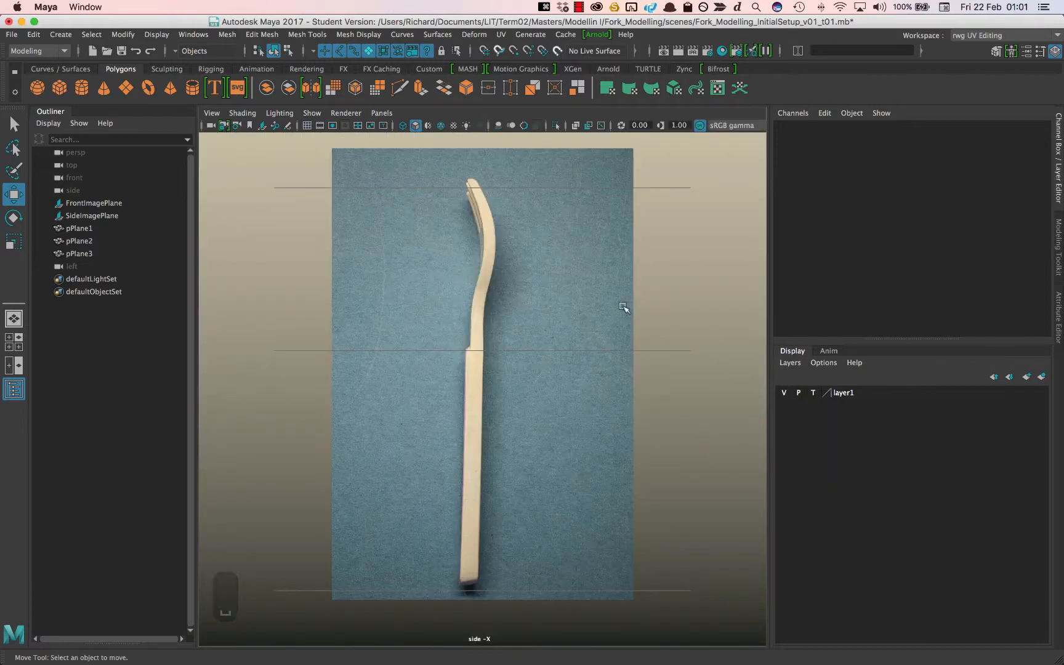
click(564, 266)
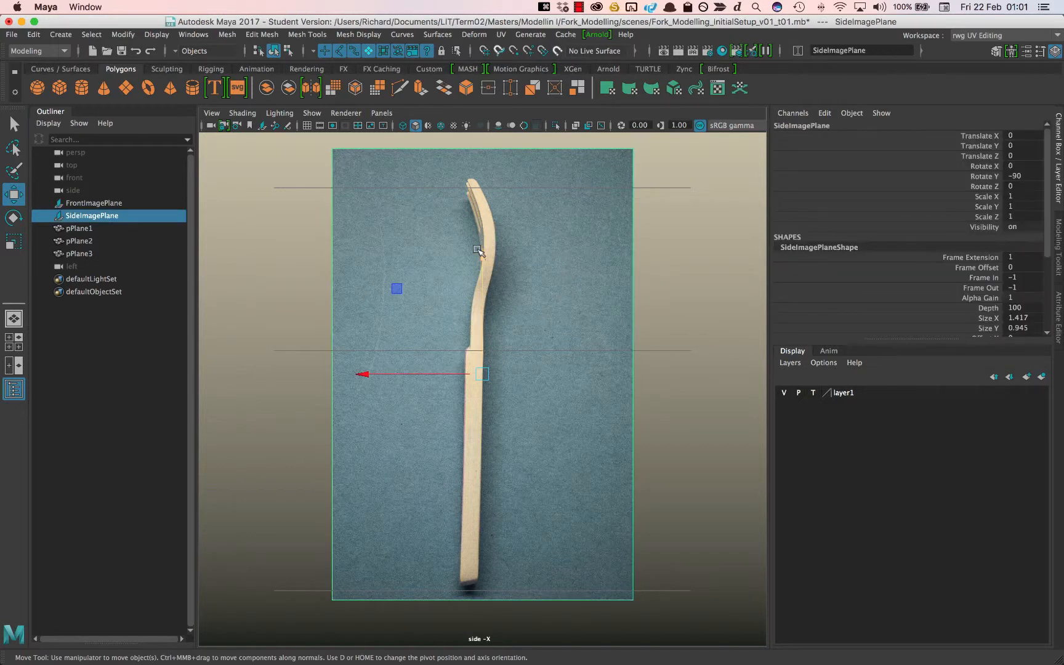
drag(482, 261, 482, 267)
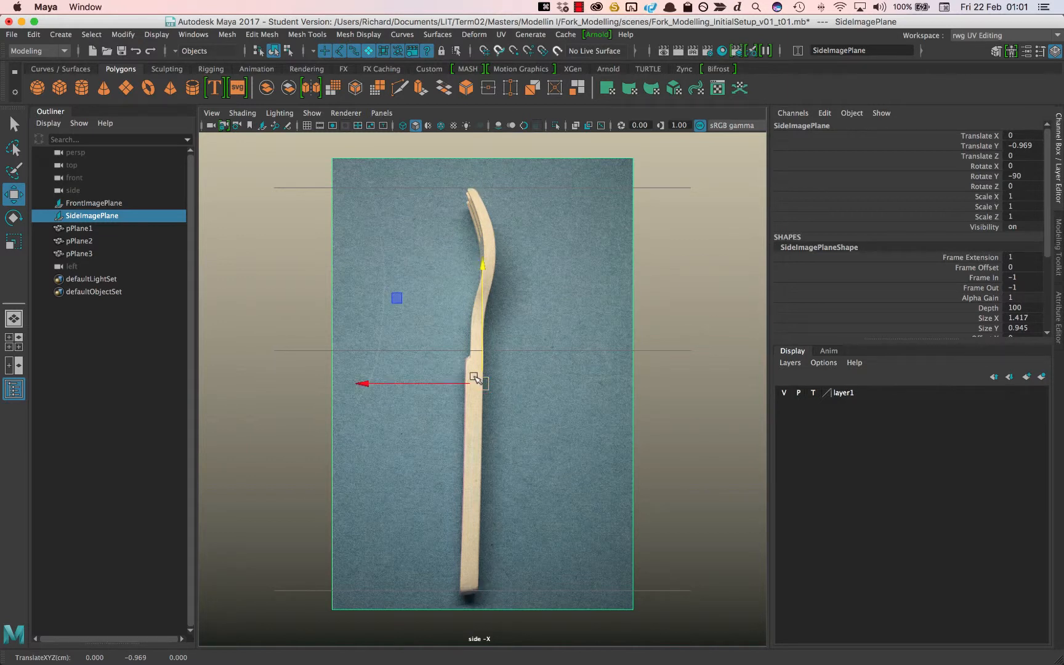
drag(482, 265, 482, 263)
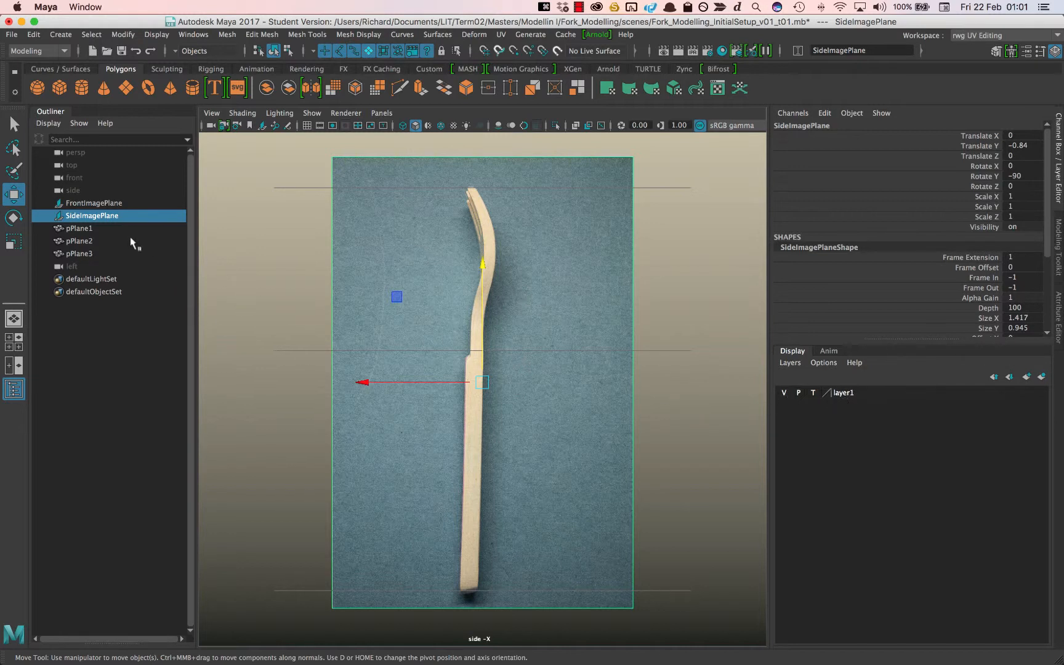
Group the three guide planes, pPlane1 to pPlane3, together
click(80, 229)
shift+click(93, 254)
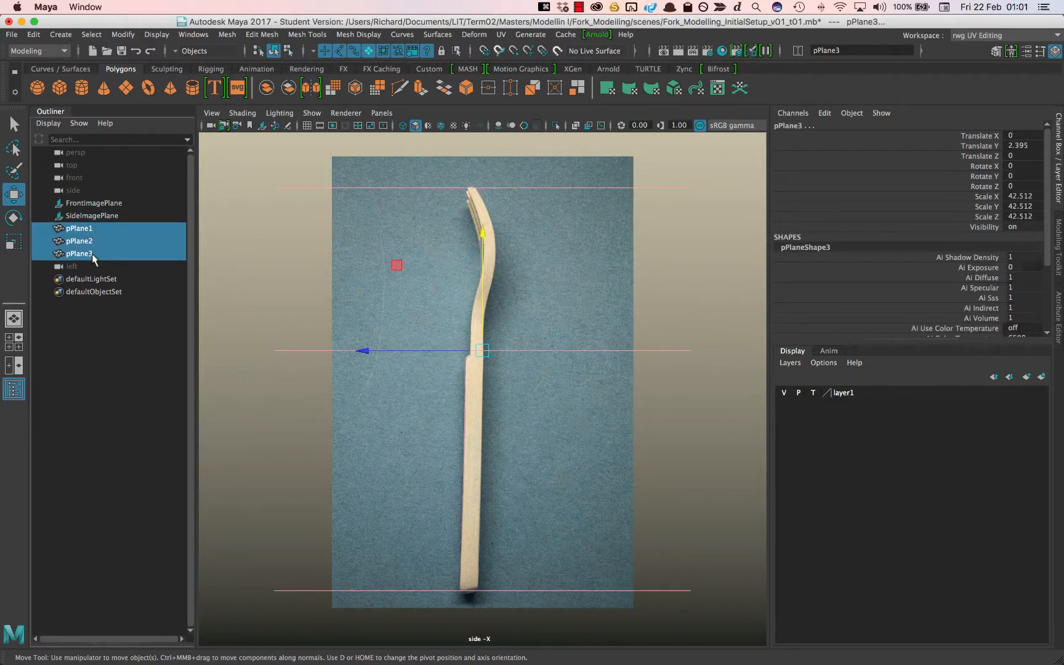
key(super+g)
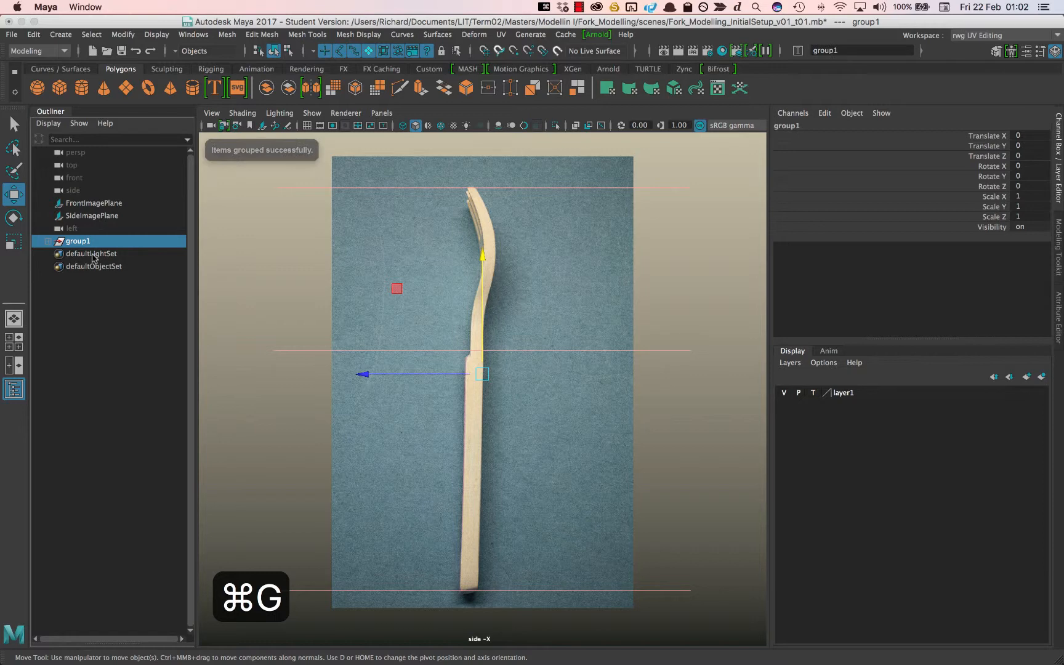
Hide the guide planes' display layer and inspect the two image planes in the enlarged perspective view
click(783, 394)
key(space)
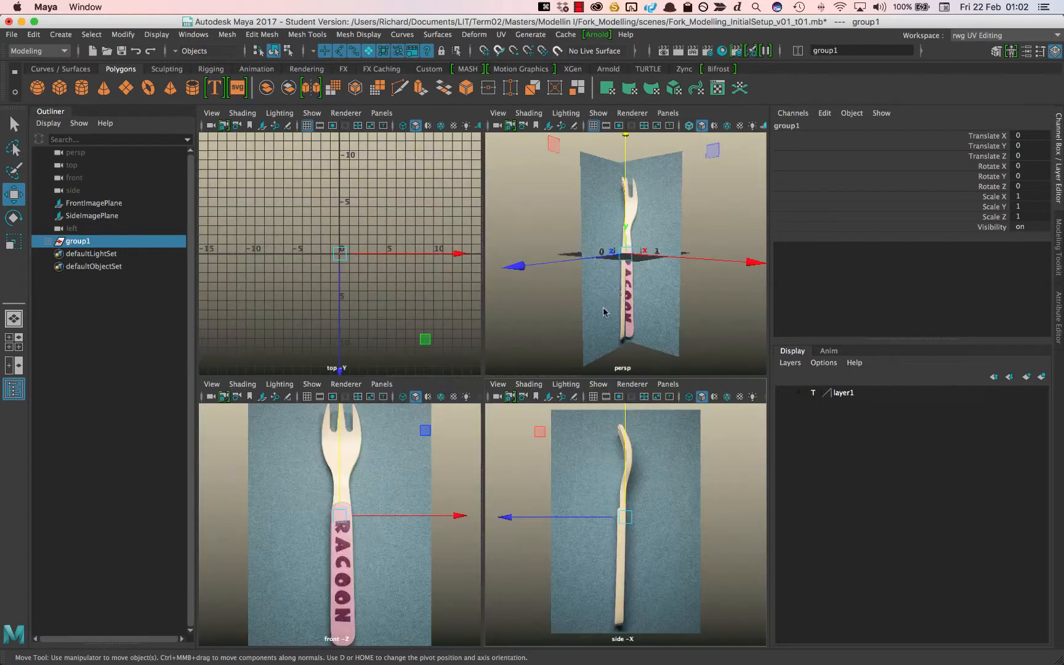
key(space)
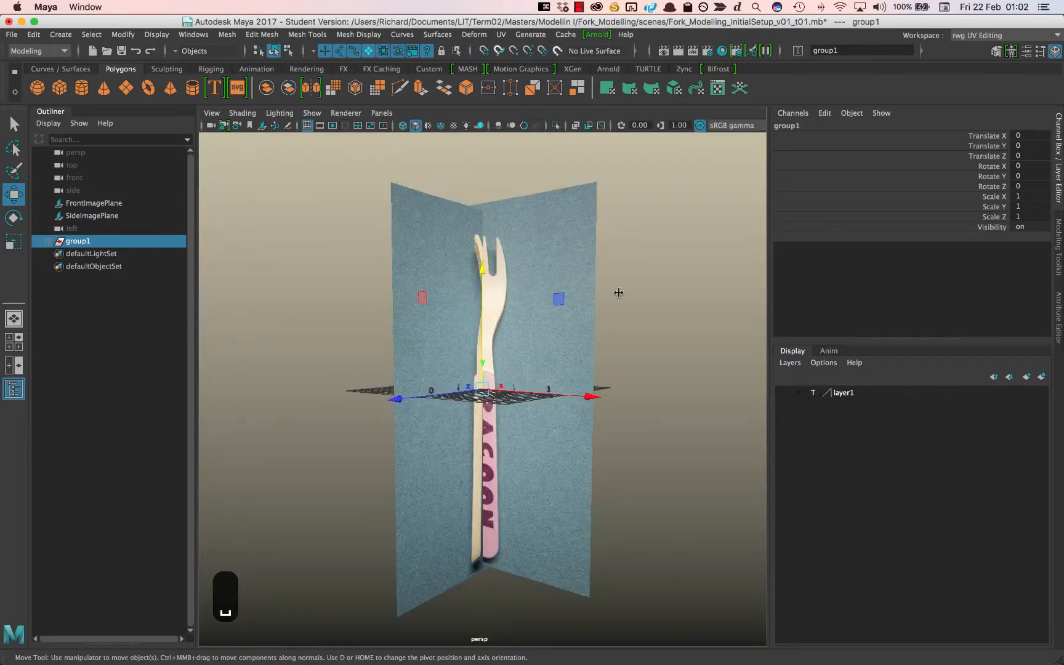
alt+drag(588, 299, 622, 308)
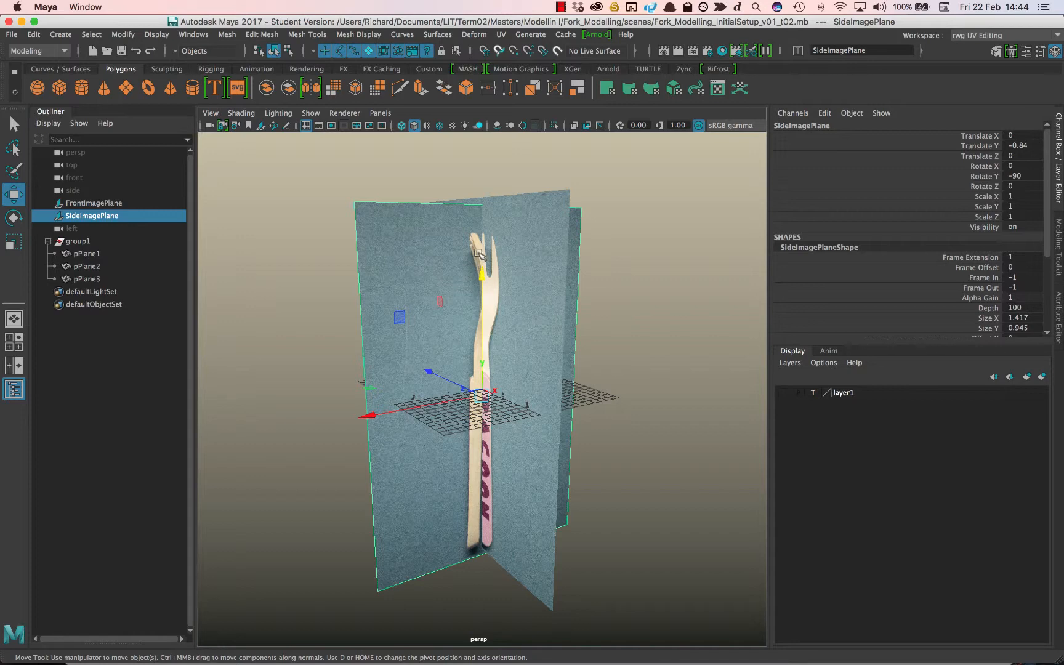
Move SideImagePlane back along the X axis to about -22.95, away from the origin
alt+drag(474, 257, 505, 278)
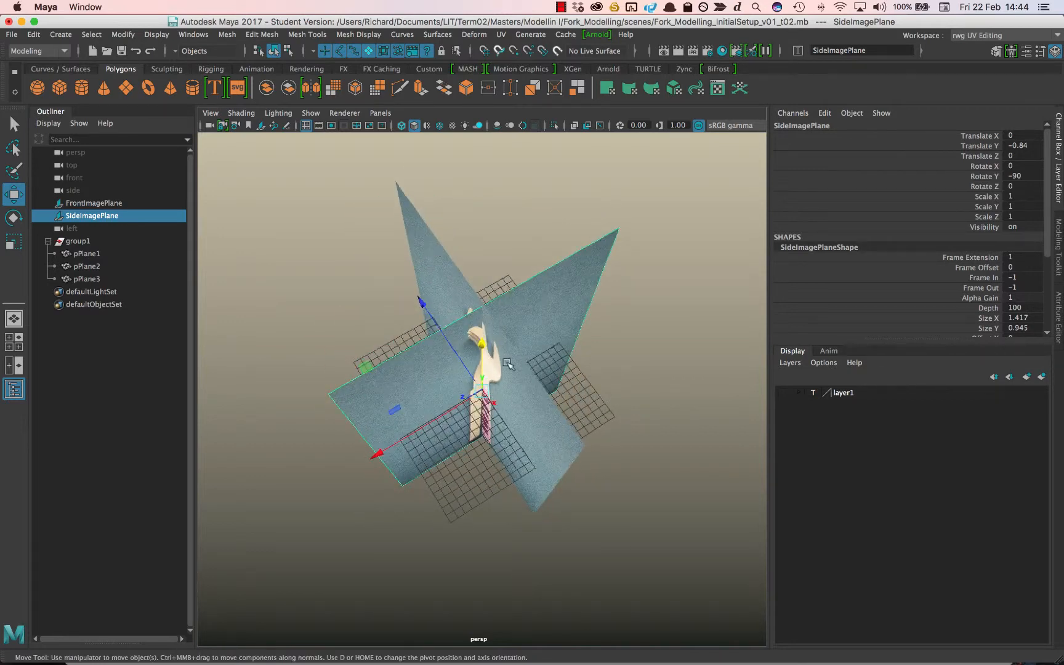
alt+drag(490, 394, 501, 360)
alt+drag(504, 355, 371, 353)
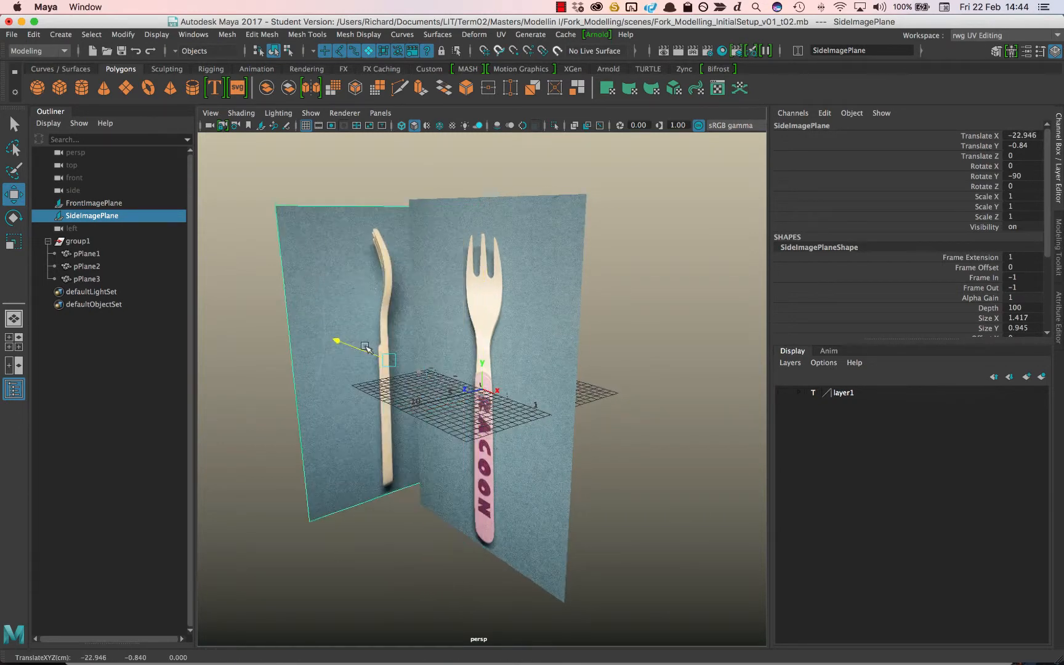
Move FrontImagePlane back along the Z axis to about -13.83 so it sits behind the grid
click(469, 363)
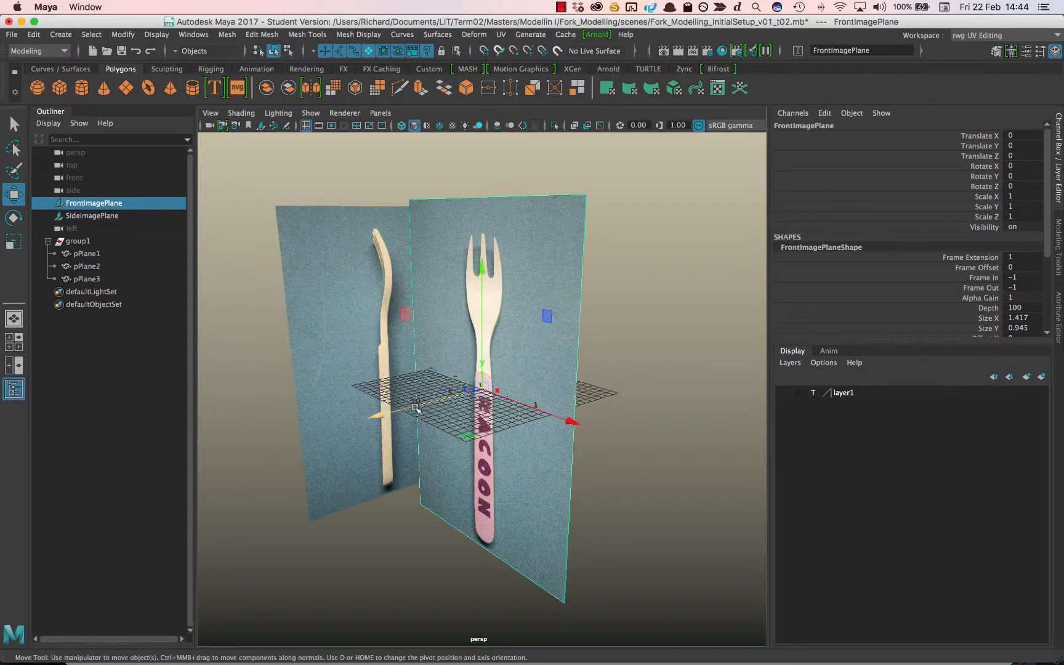
drag(442, 401, 509, 383)
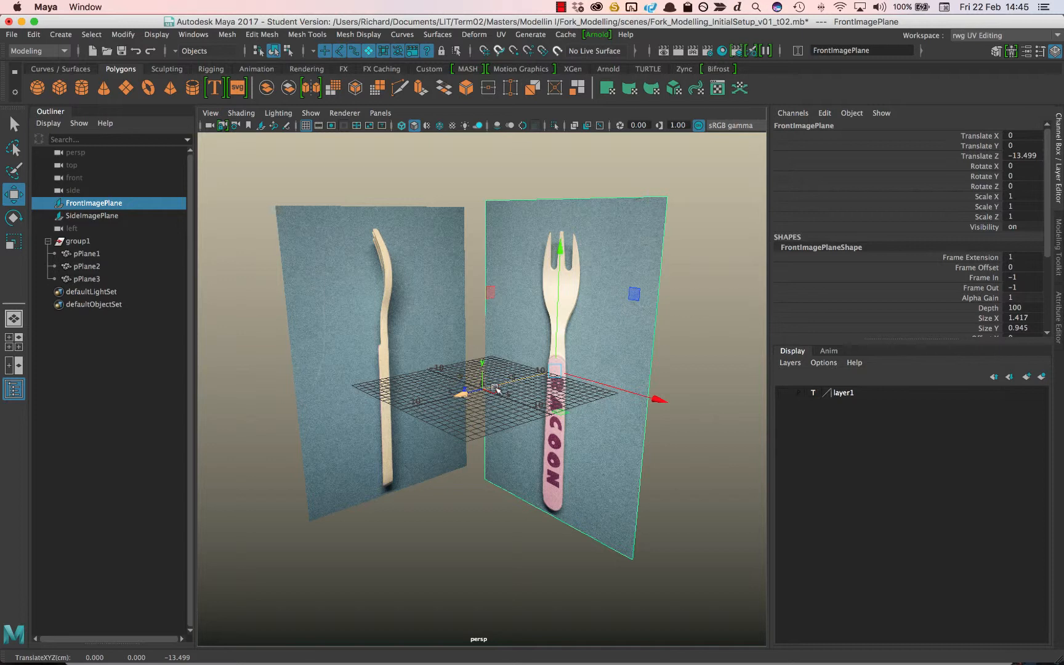
drag(495, 386, 497, 386)
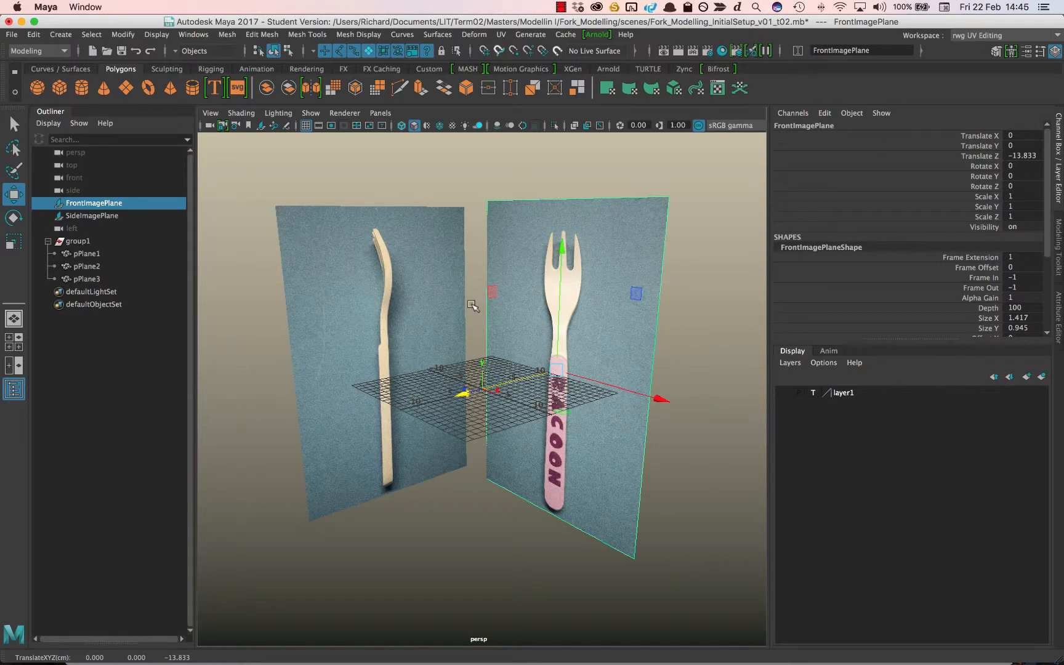
In the four-view layout, set FrontImagePlane to display only when looking through the front camera
key(space)
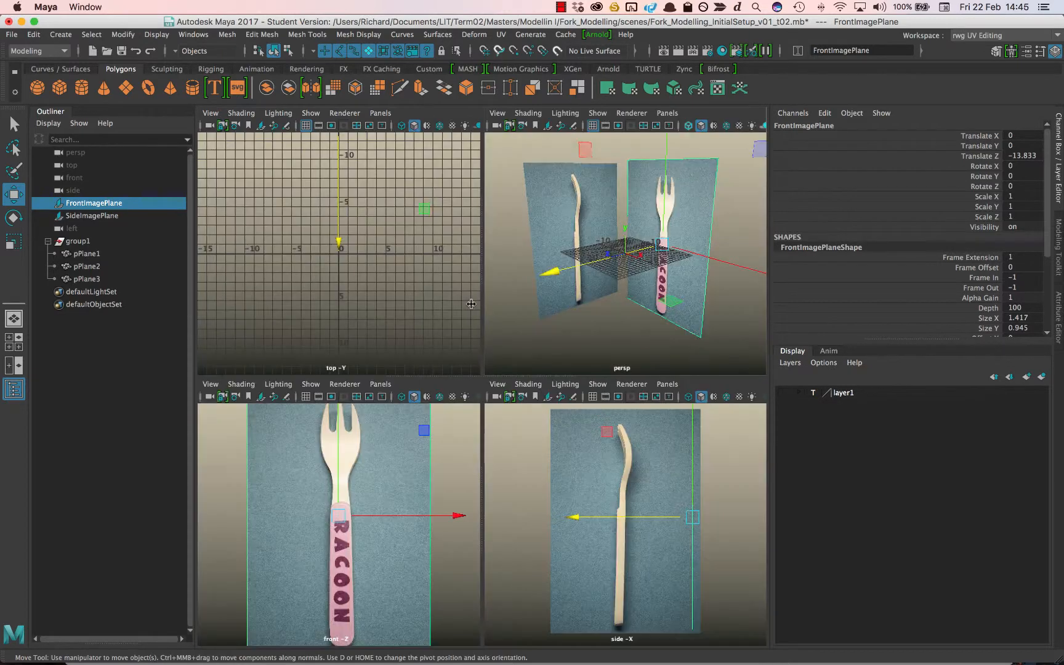
scroll(390, 456, down, 2)
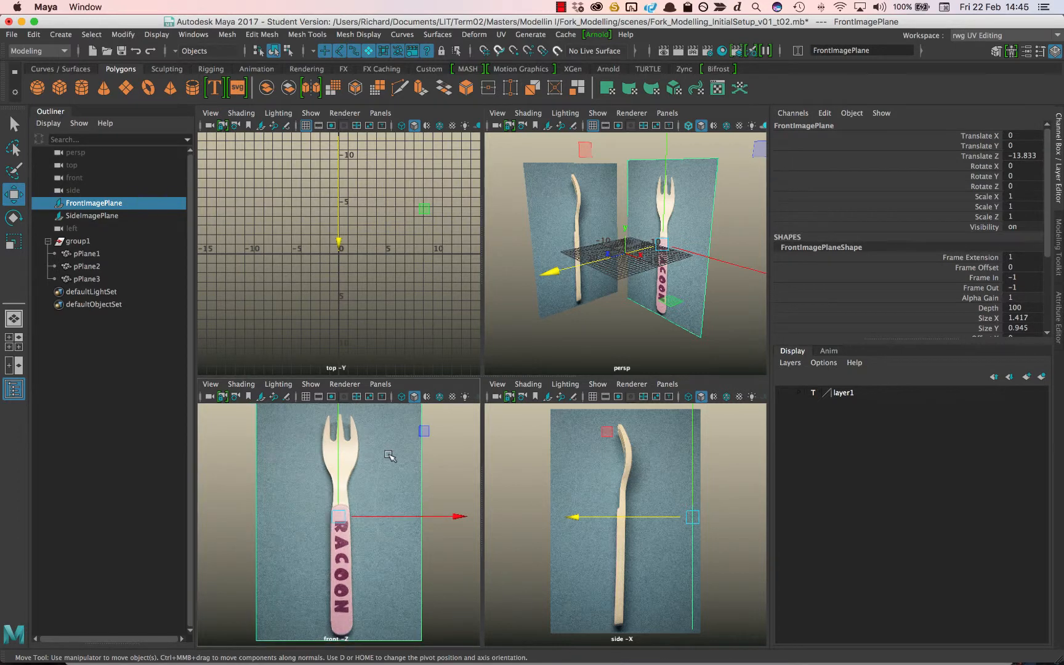
click(436, 461)
key(ctrl+z)
click(1059, 308)
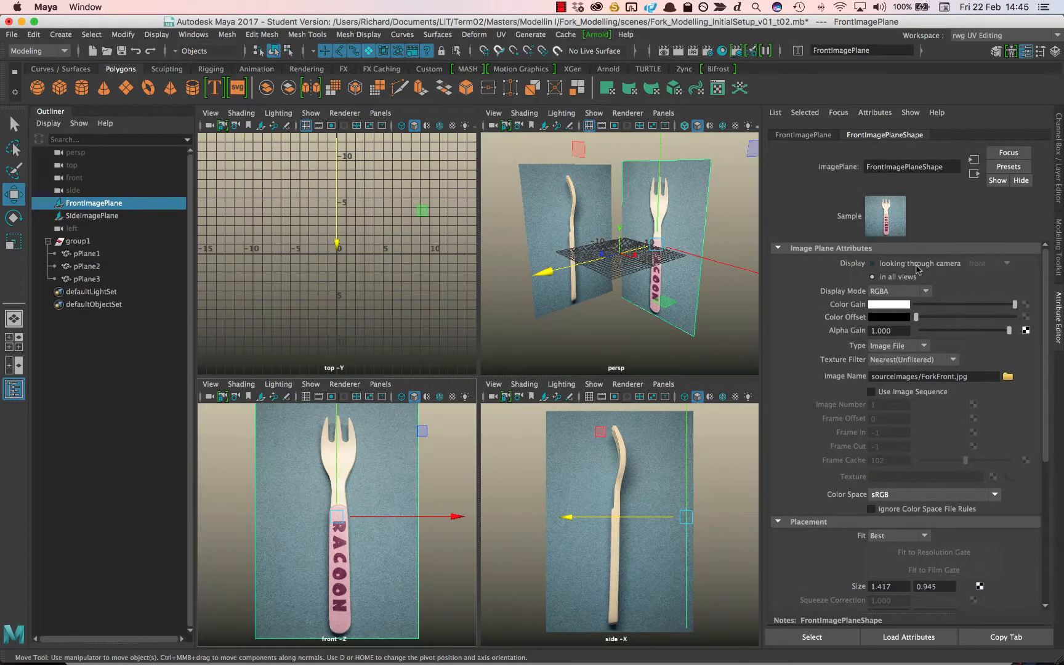
click(918, 266)
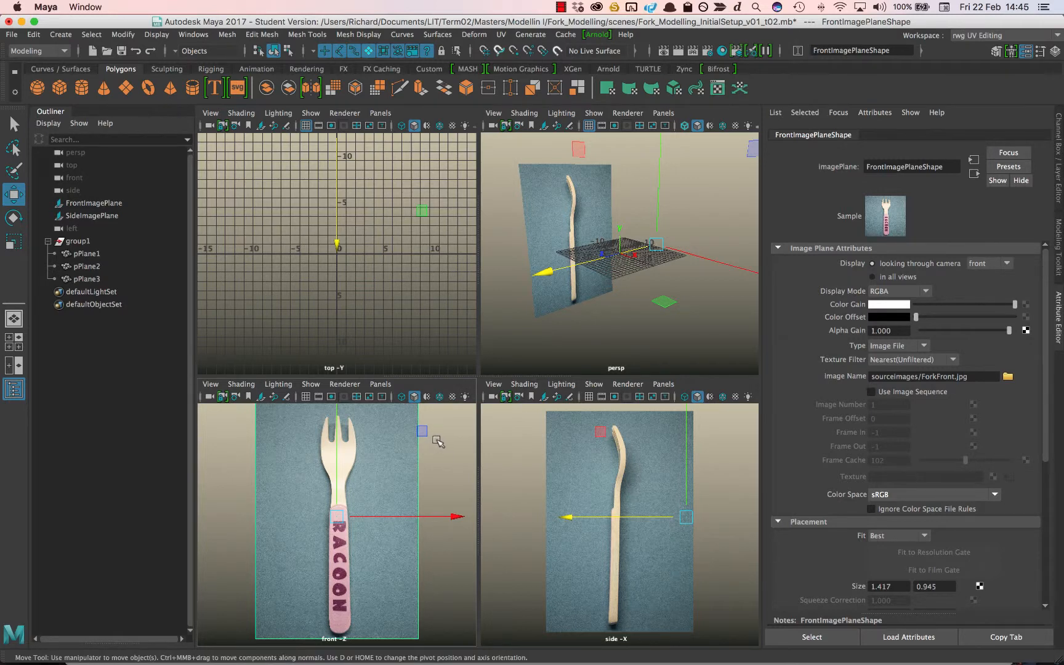
Set SideImagePlane to display only when looking through camera, with side as the chosen camera
click(550, 223)
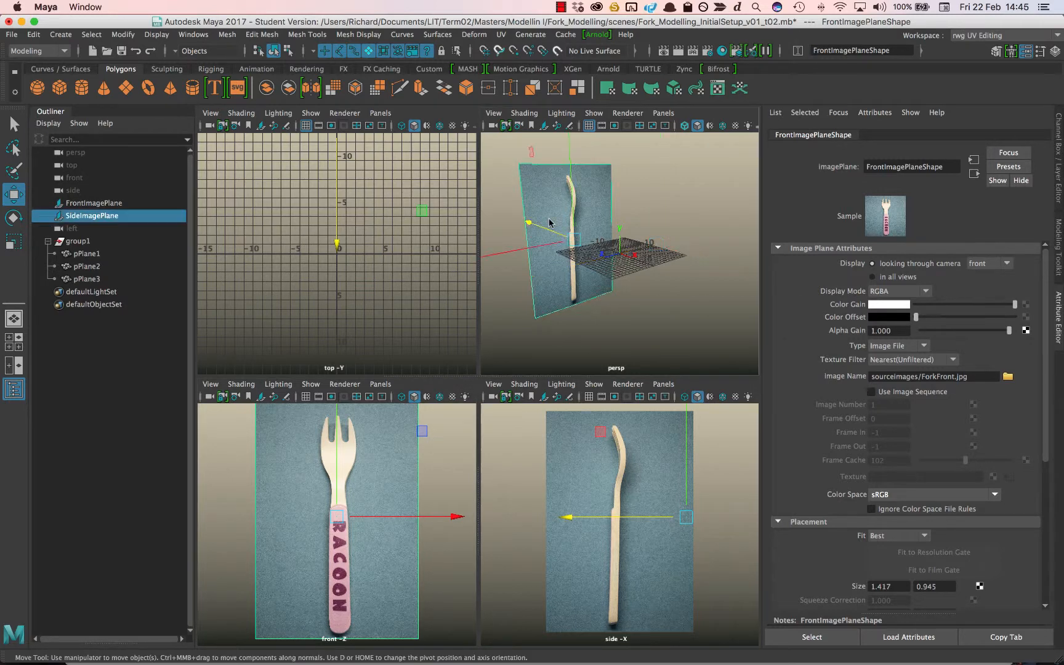
click(925, 264)
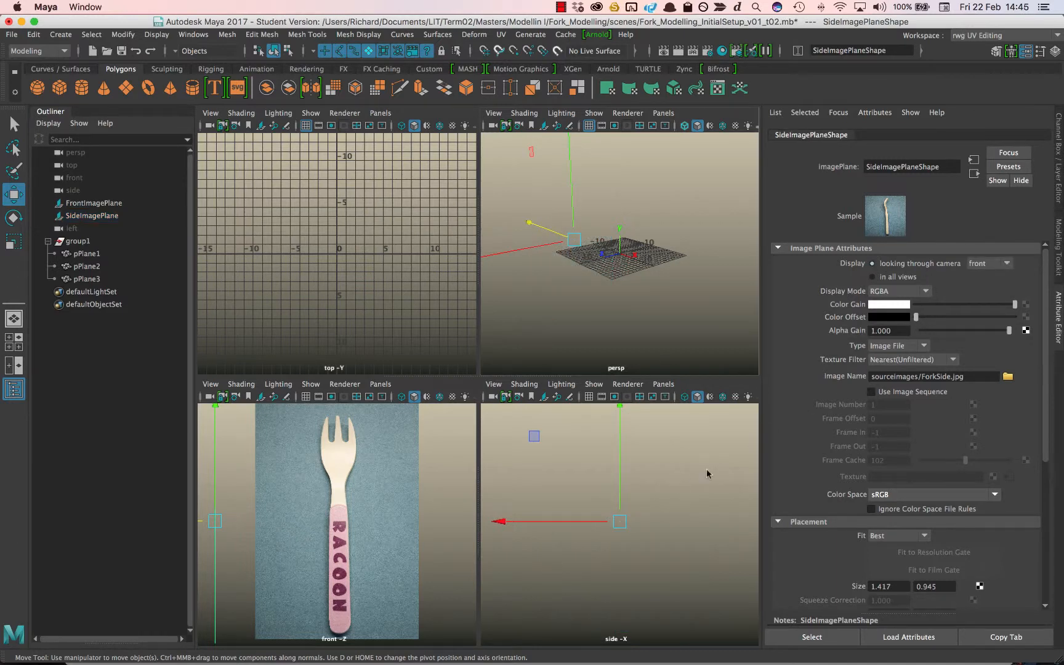
click(1000, 264)
click(992, 315)
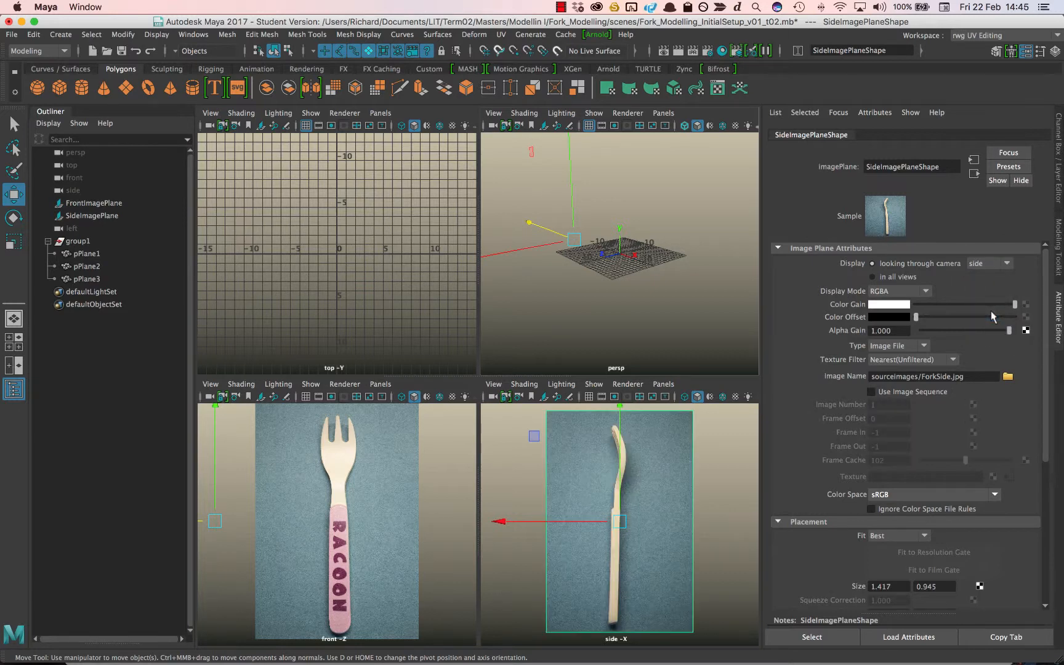